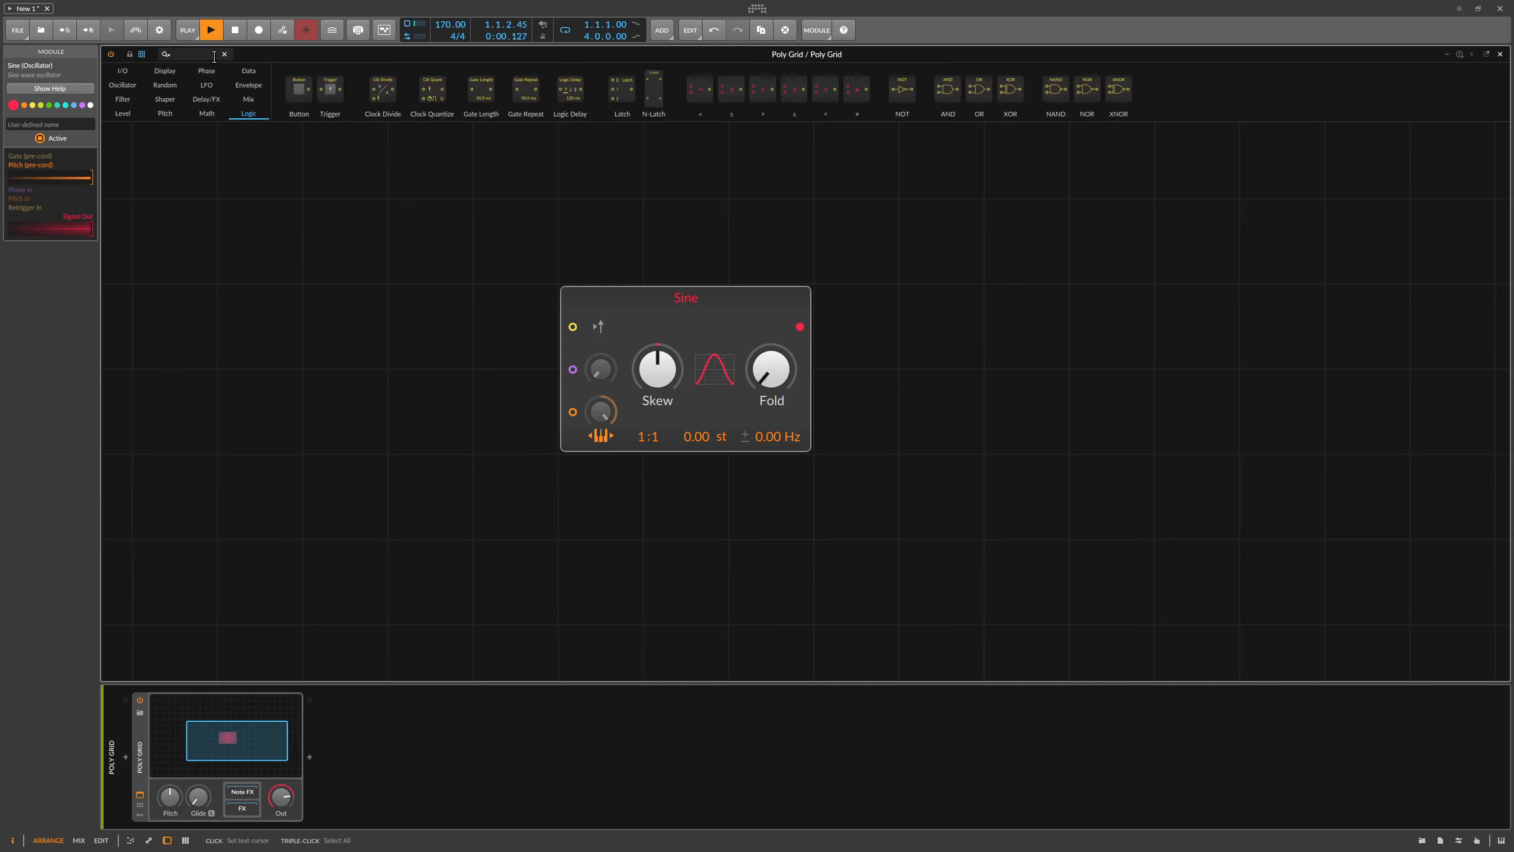
# Add an AD envelope to the Sine oscillator's output and connect an Audio Out module after it.
pyautogui.click(185, 54)
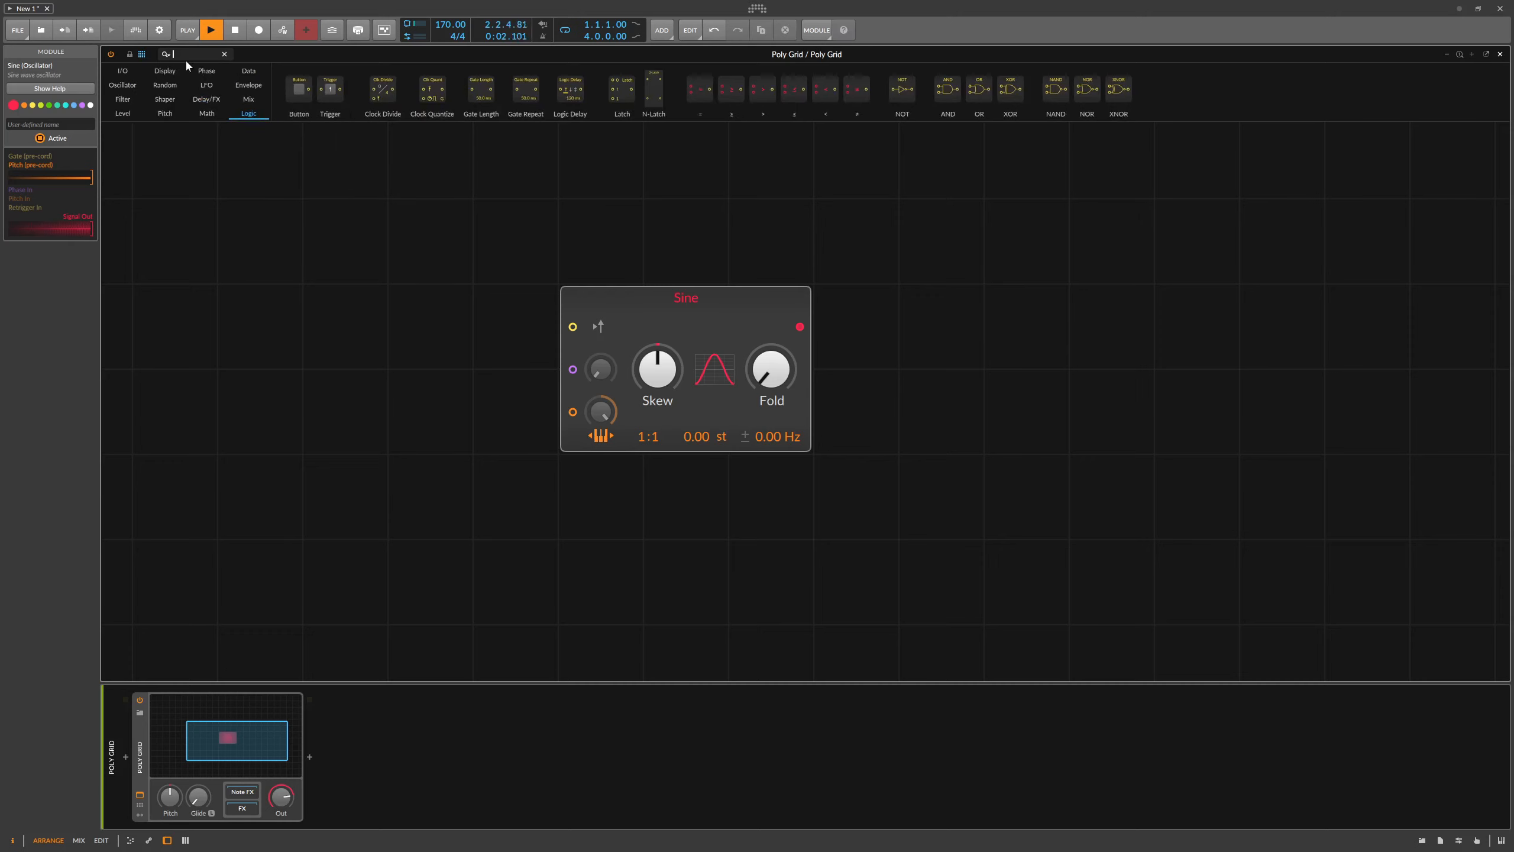
pyautogui.write('ad')
pyautogui.moveTo(131, 90); pyautogui.dragTo(806, 330)
pyautogui.write('out')
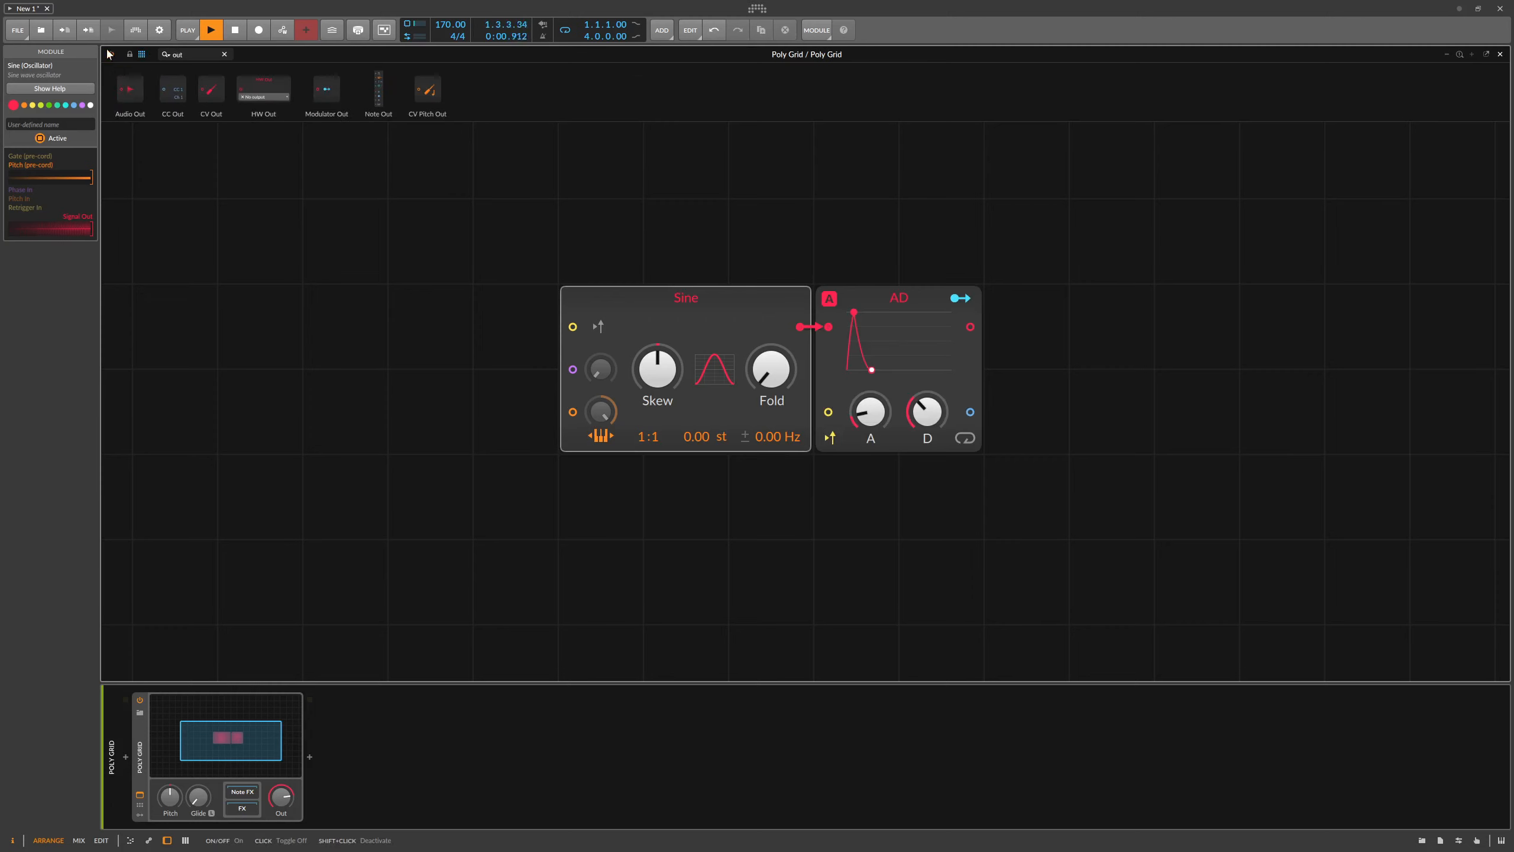
pyautogui.moveTo(130, 89); pyautogui.dragTo(987, 304)
# Set the AD envelope's attack to its minimum and lengthen its decay, trying a slower attack in between.
pyautogui.moveTo(873, 434); pyautogui.dragTo(927, 394)
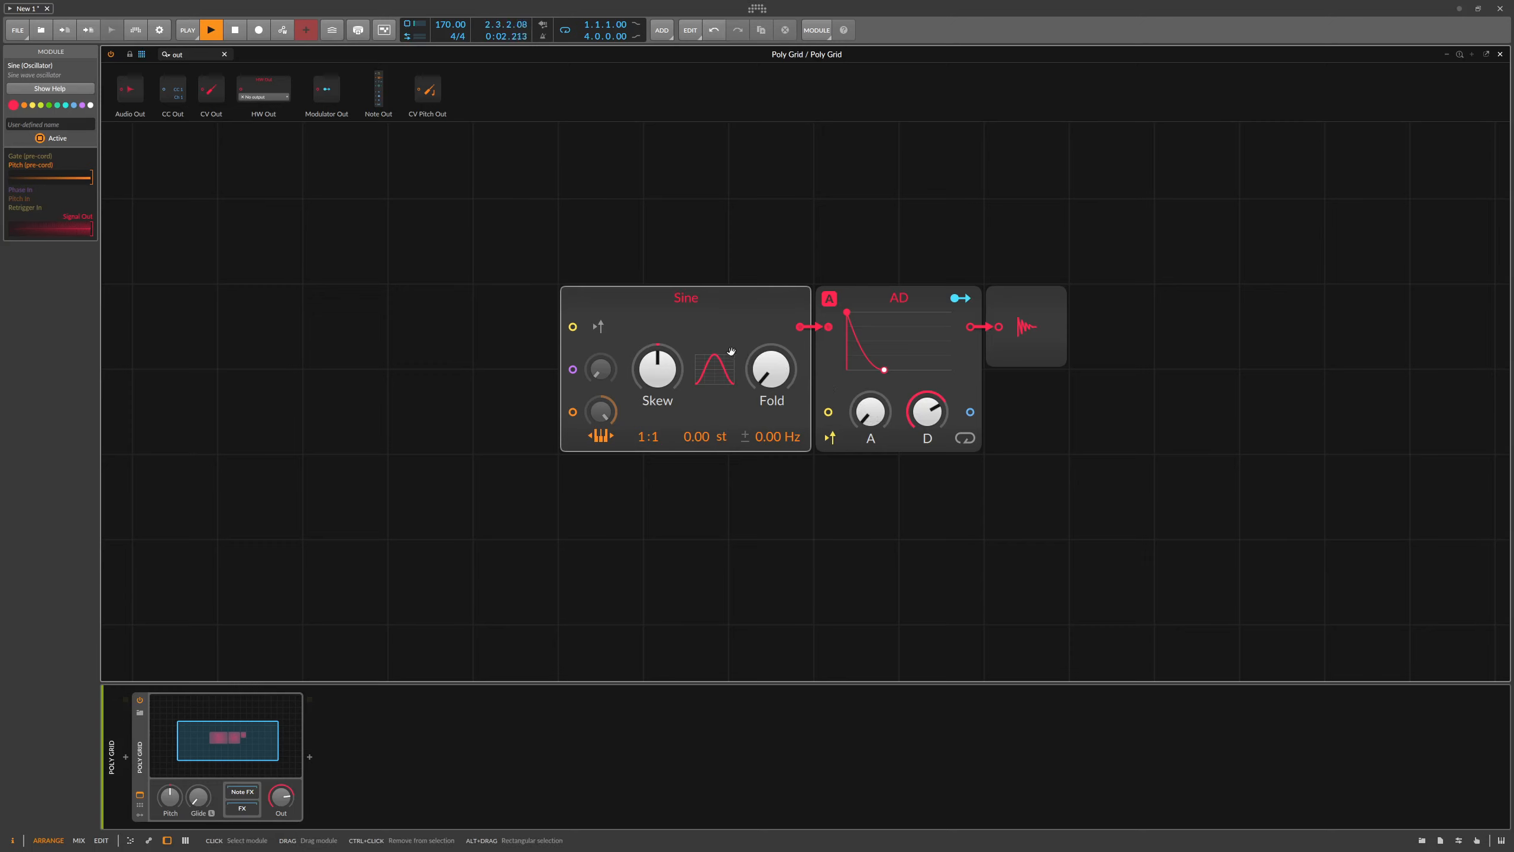
pyautogui.click(728, 321)
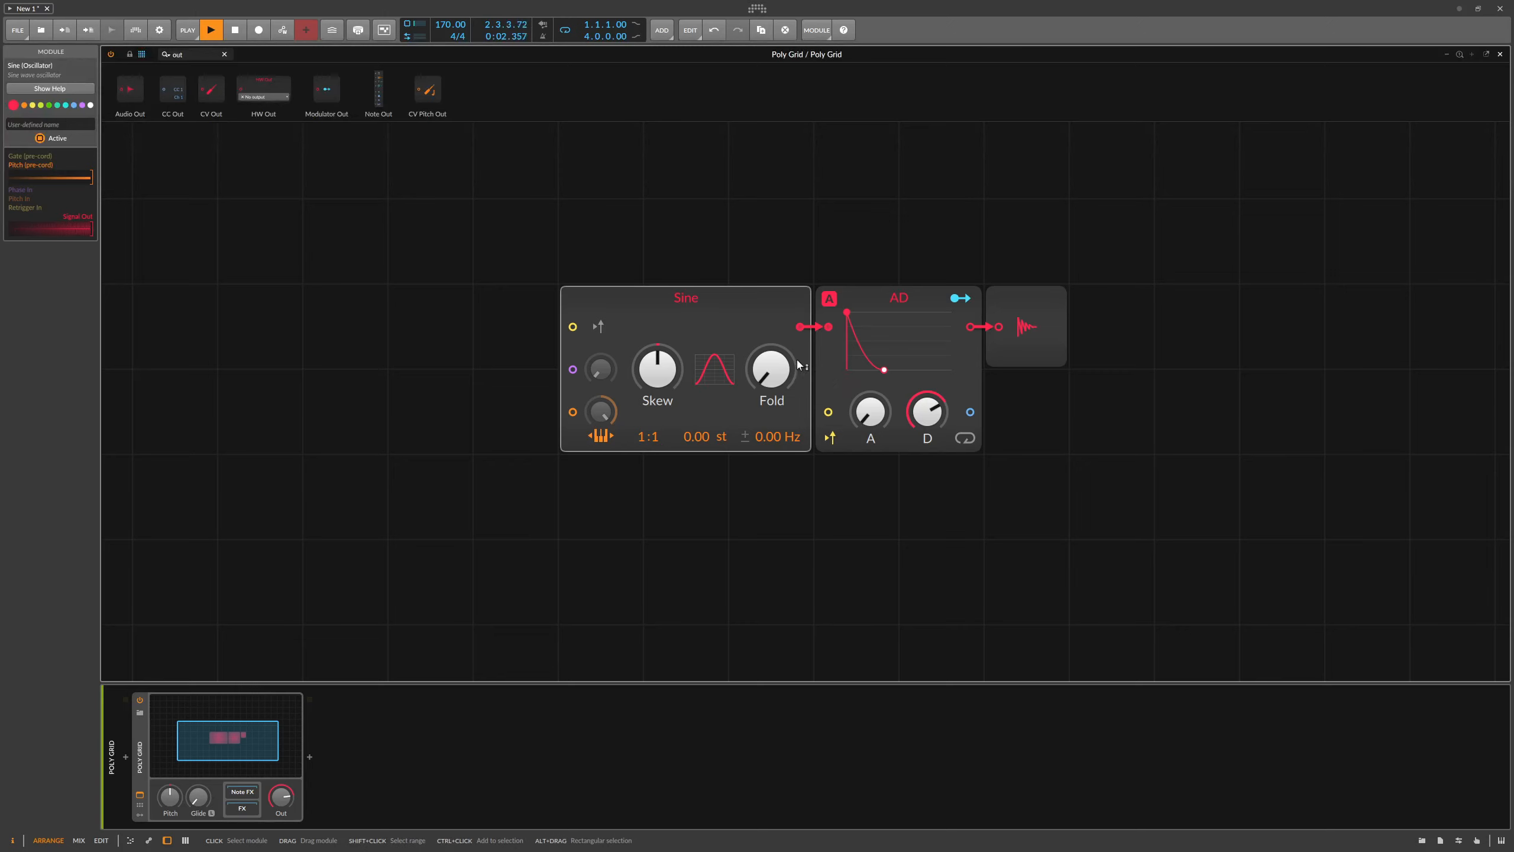
pyautogui.moveTo(865, 413)
pyautogui.mouseDown()
pyautogui.moveTo(865, 392)
pyautogui.moveTo(868, 416)
pyautogui.mouseUp()
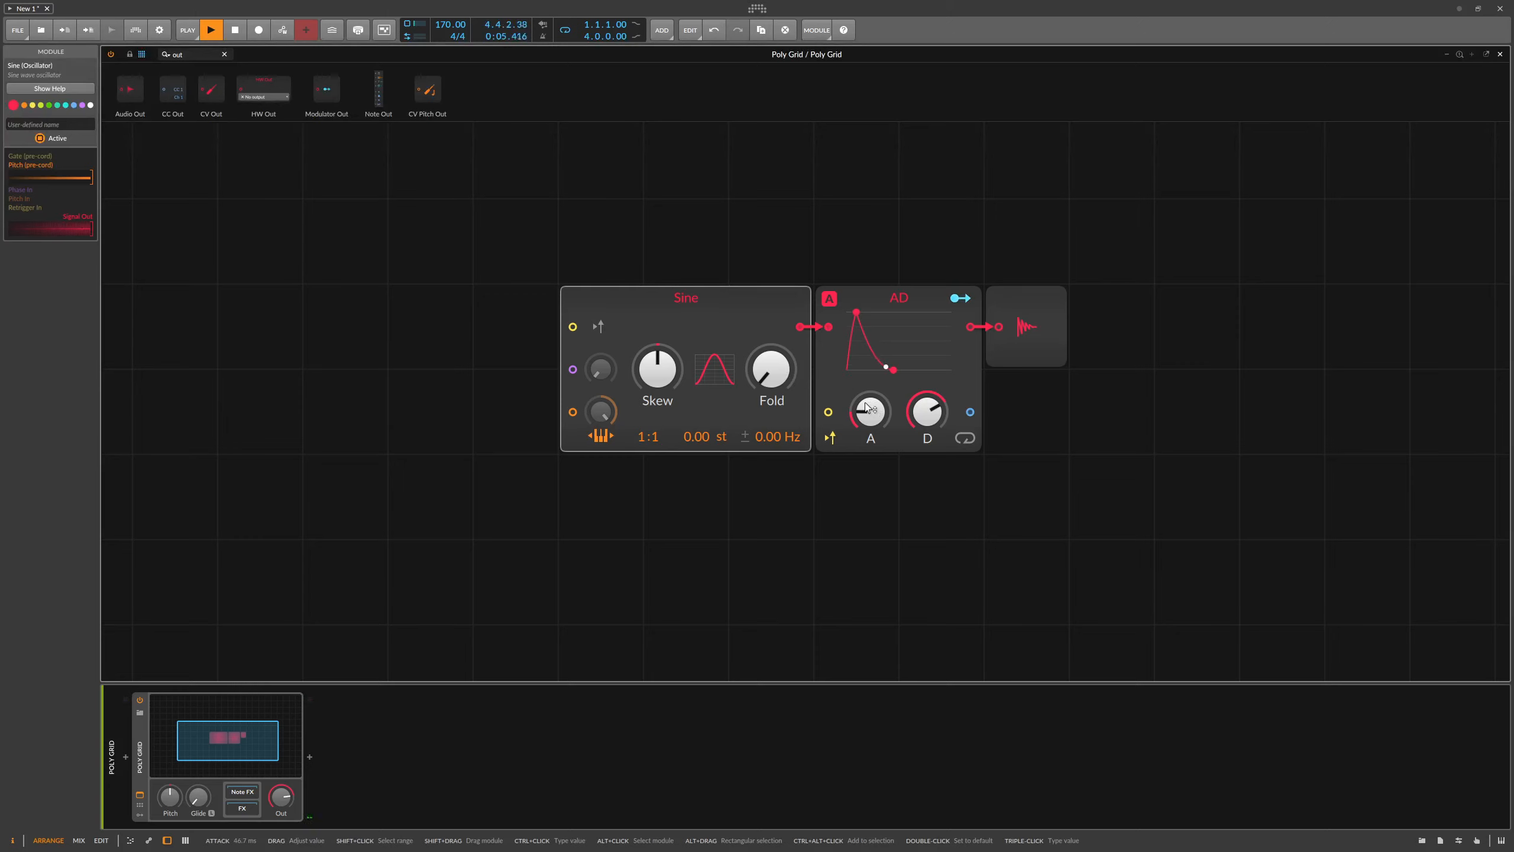
pyautogui.moveTo(867, 409); pyautogui.dragTo(882, 413)
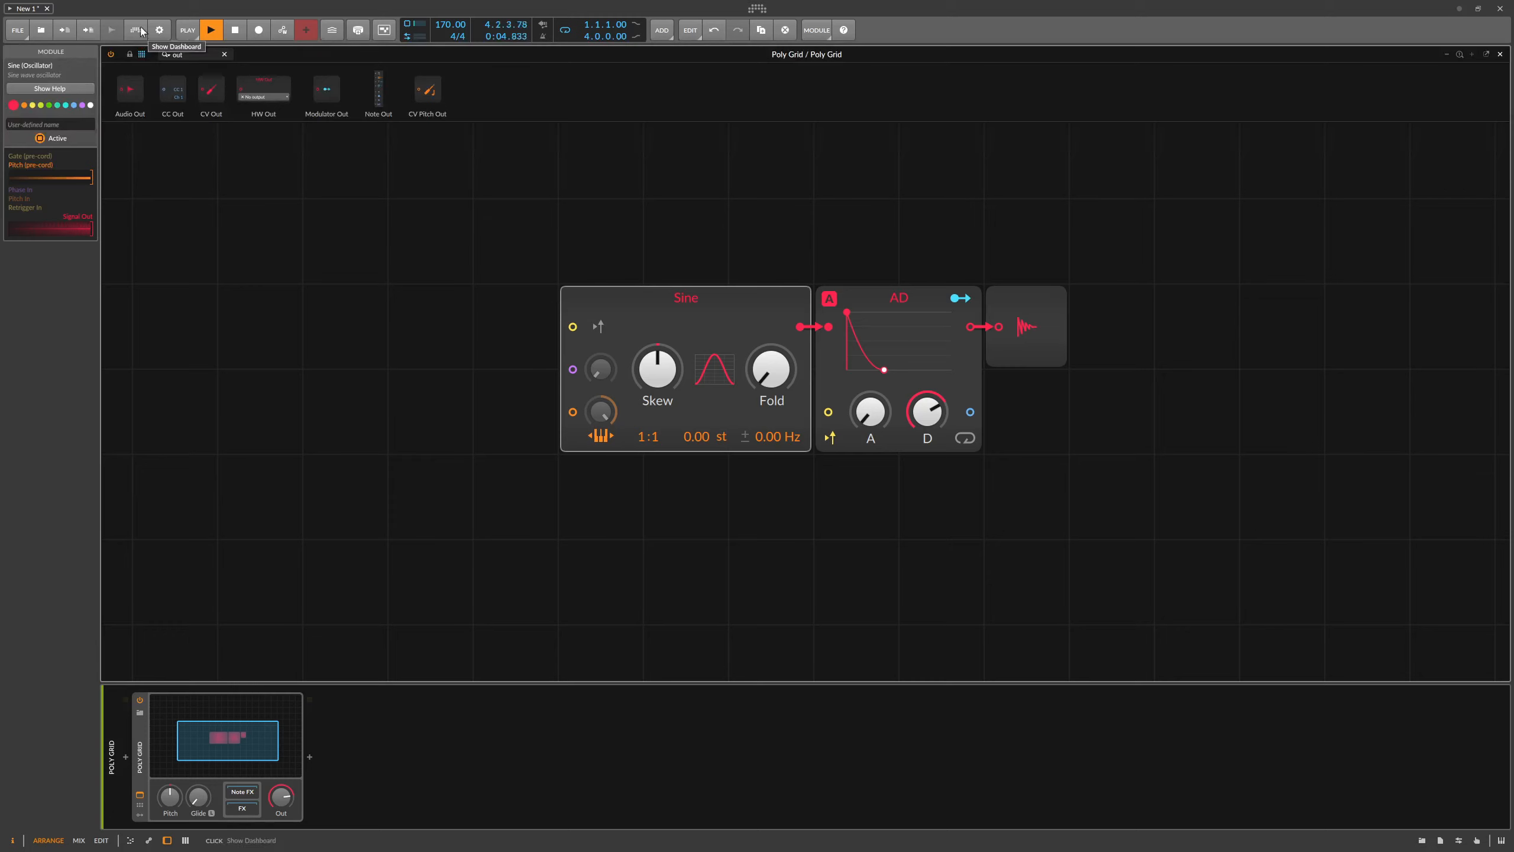
# Connect a Constant module to the Sine's phase input and set the phase modulation amount to 25%.
pyautogui.moveTo(192, 55); pyautogui.dragTo(573, 369)
pyautogui.write('cons')
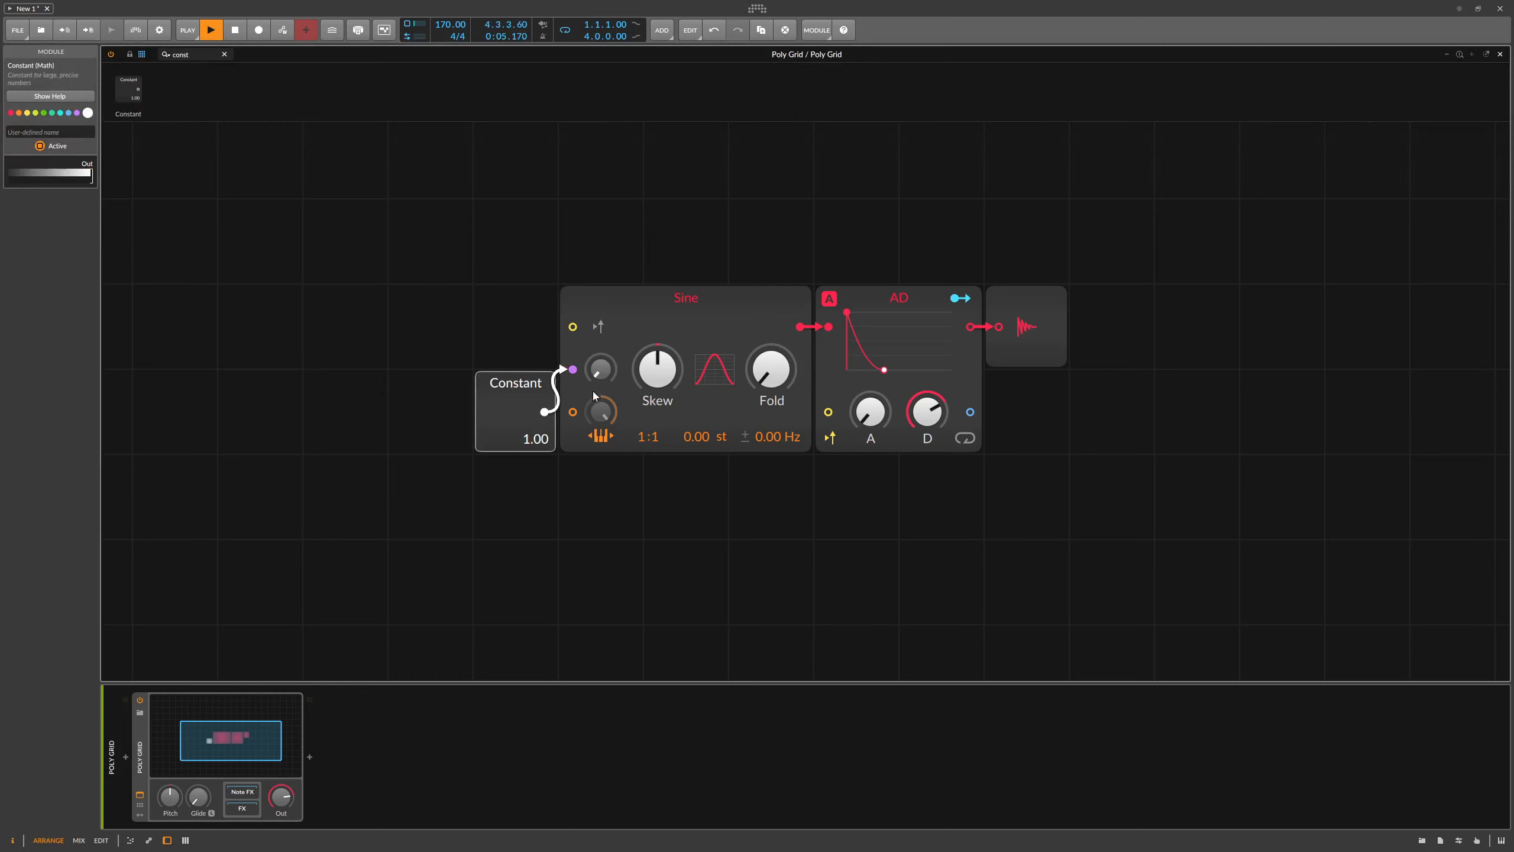
pyautogui.keyDown('ctrl'); pyautogui.click(605, 376); pyautogui.keyUp('ctrl')
pyautogui.write('25')
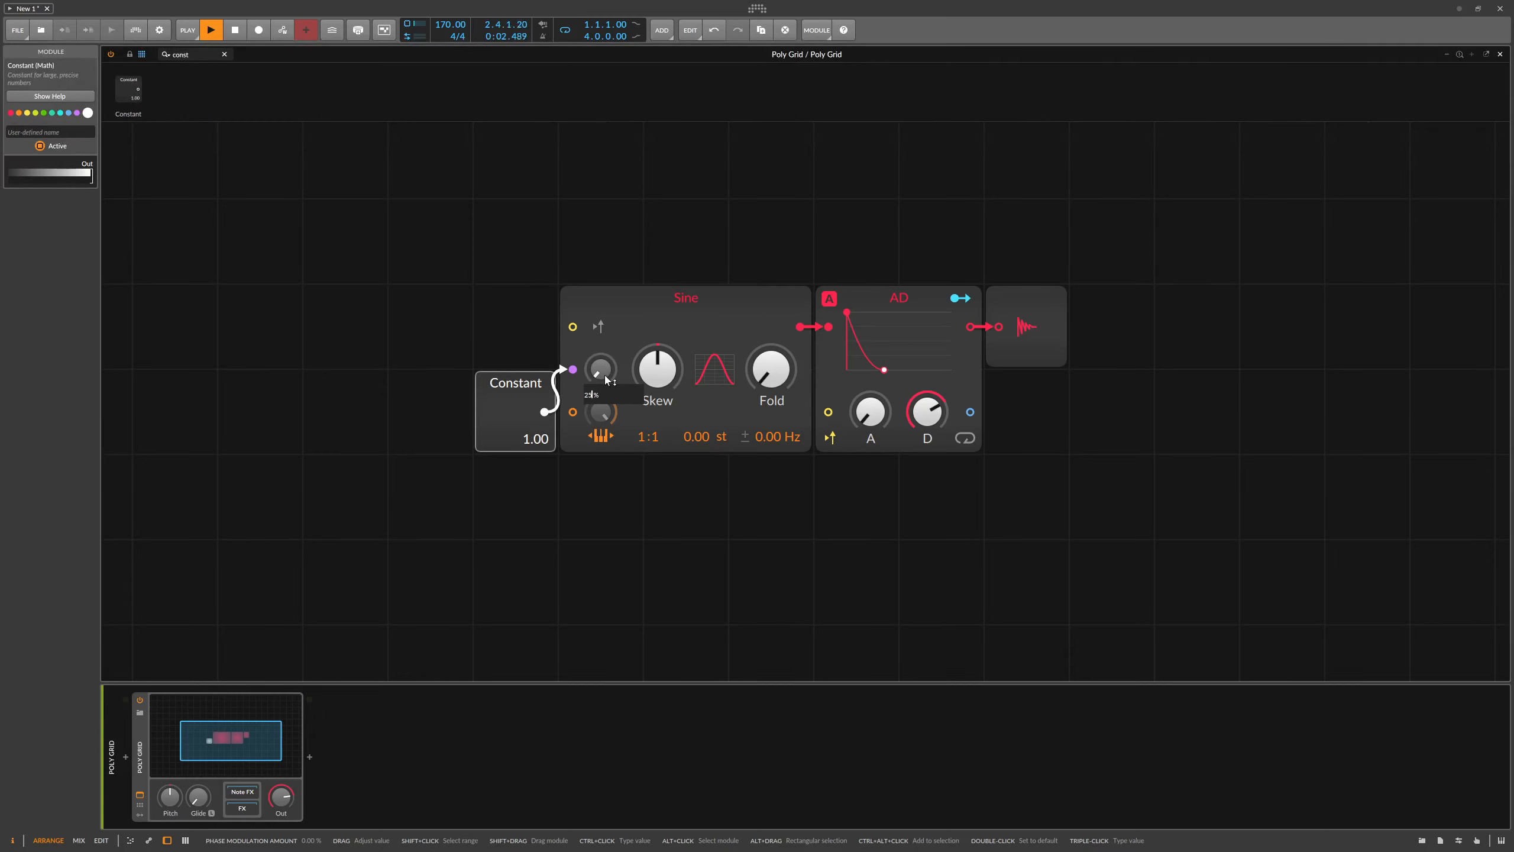
pyautogui.press('Return')
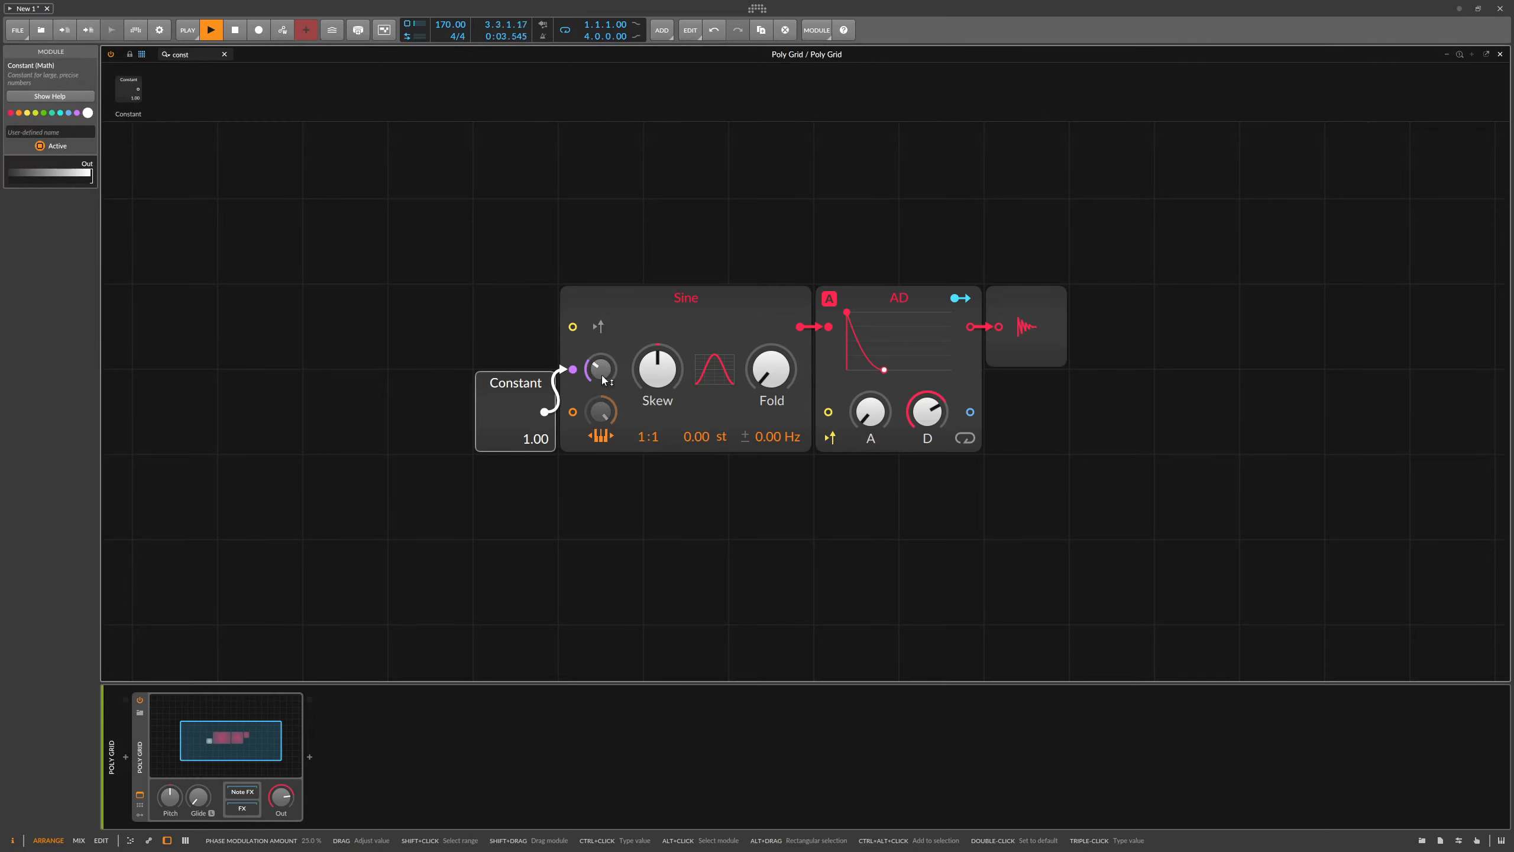
# Place an Oscilloscope below the AD envelope and wire the Sine's output to its first signal input.
pyautogui.moveTo(197, 55); pyautogui.dragTo(68, 51)
pyautogui.write('osc')
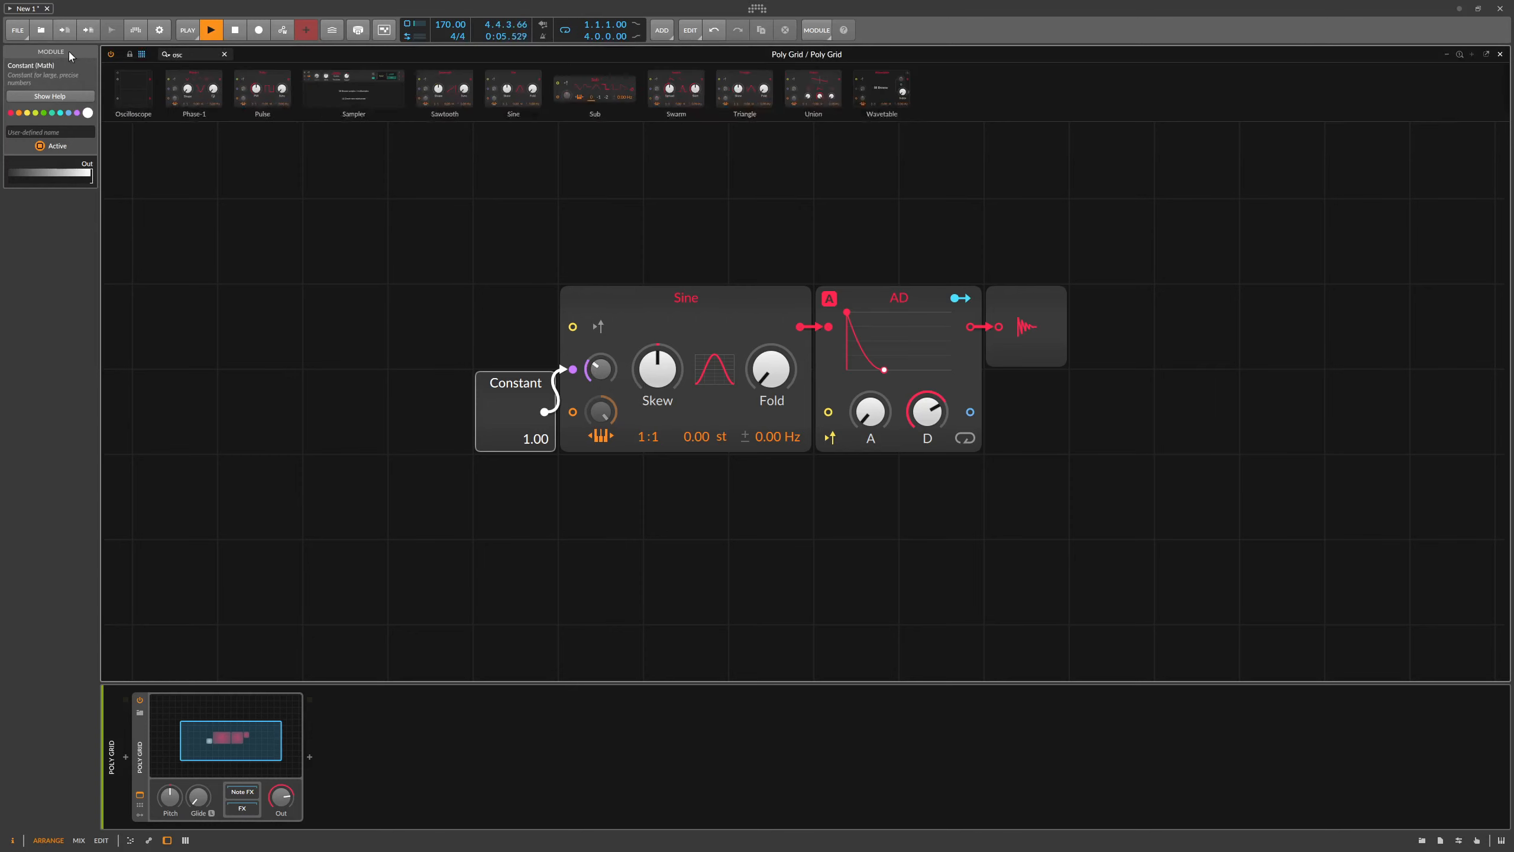
pyautogui.moveTo(133, 89); pyautogui.dragTo(899, 540)
pyautogui.moveTo(805, 327); pyautogui.dragTo(828, 497)
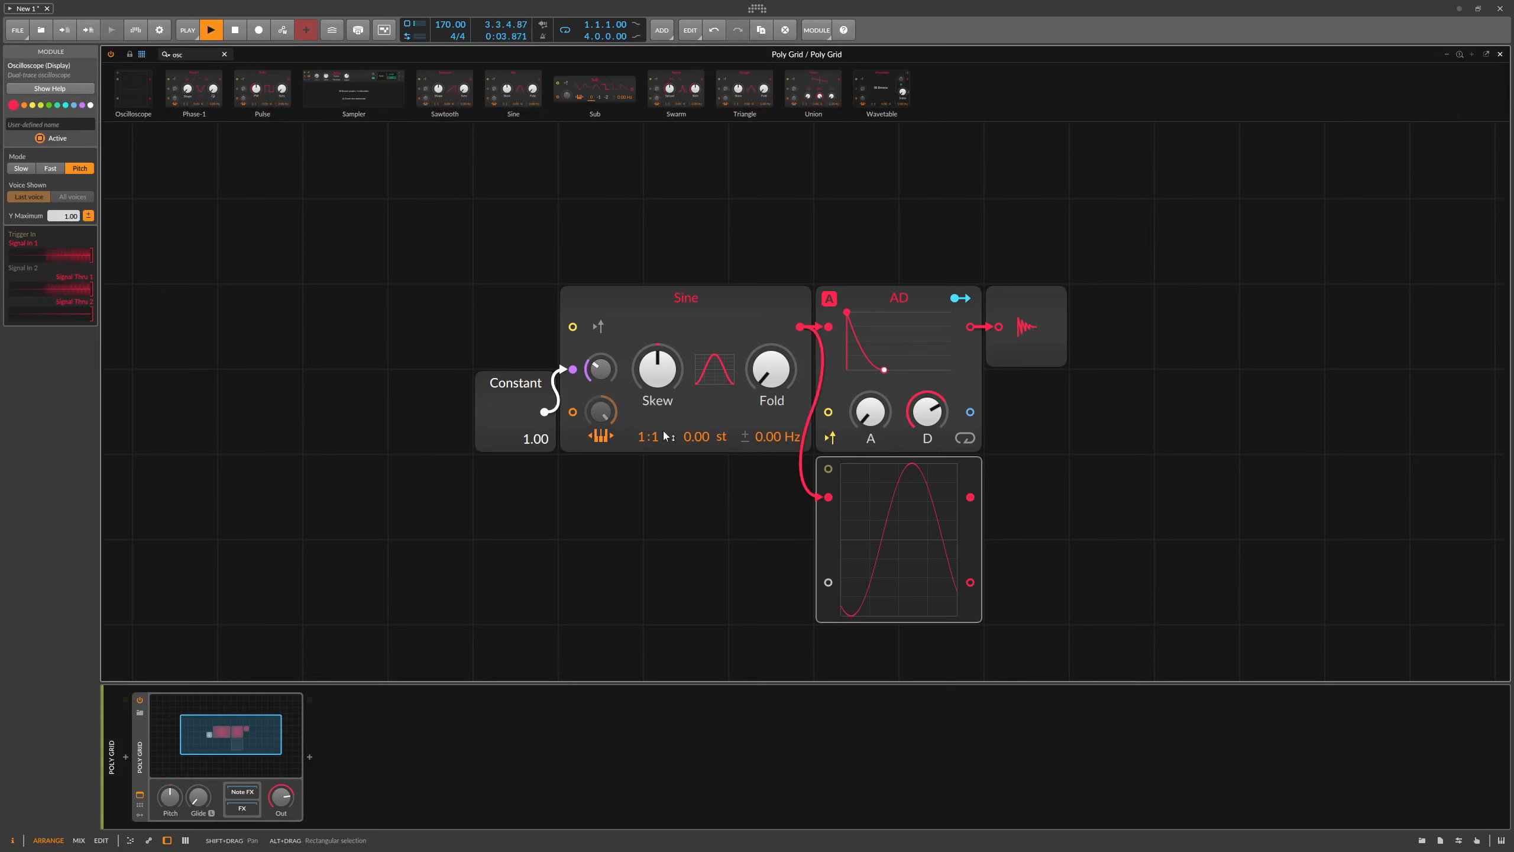
# Vary the Sine's phase modulation amount while watching the oscilloscope, and set it back to 25%.
pyautogui.moveTo(601, 369)
pyautogui.mouseDown()
pyautogui.moveTo(600, 337)
pyautogui.moveTo(600, 366)
pyautogui.mouseUp()
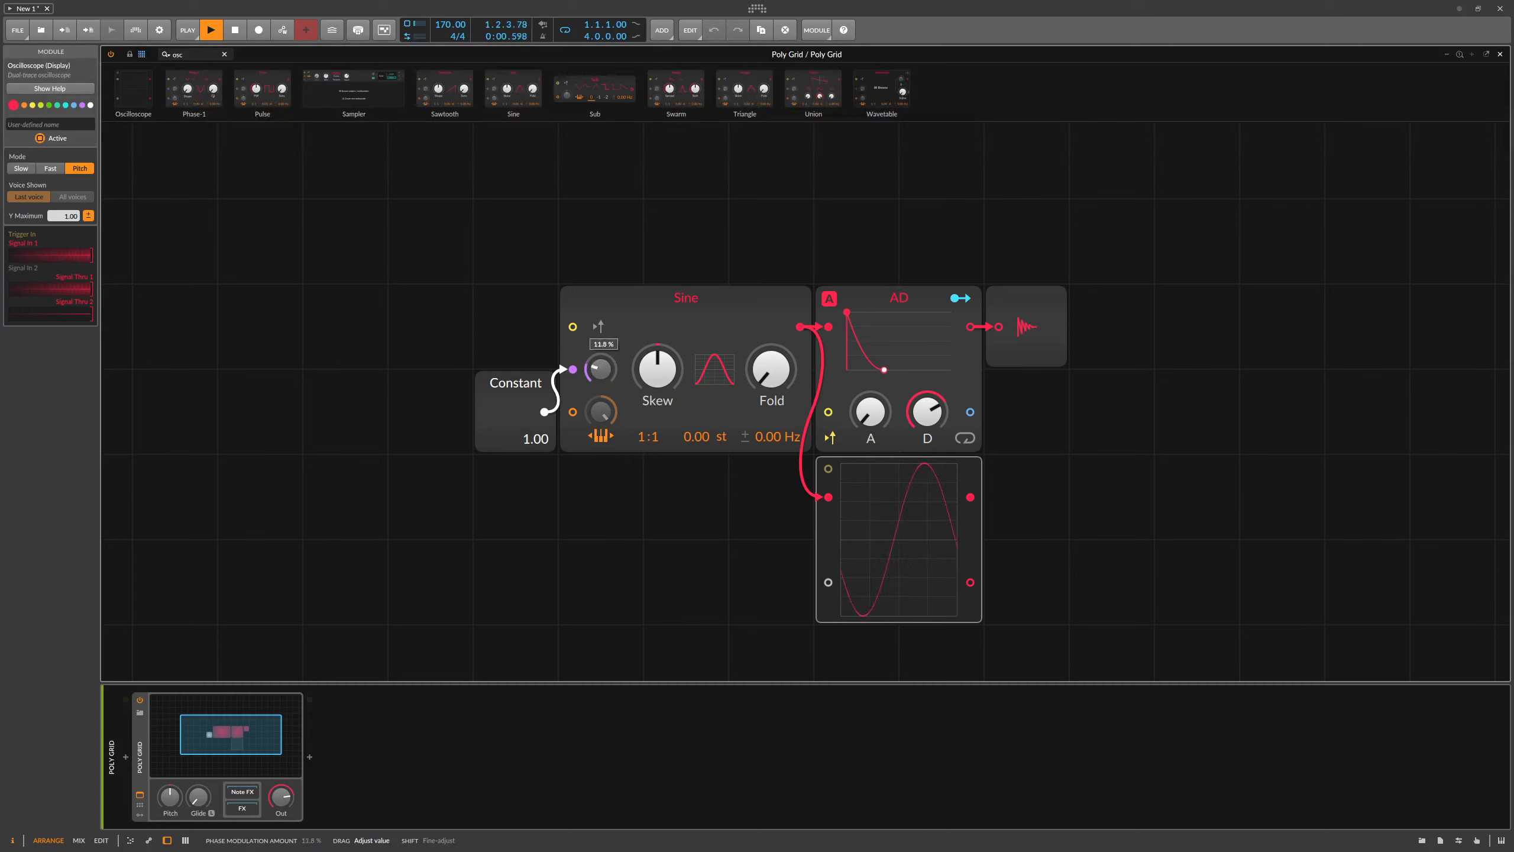
pyautogui.tripleClick(600, 368)
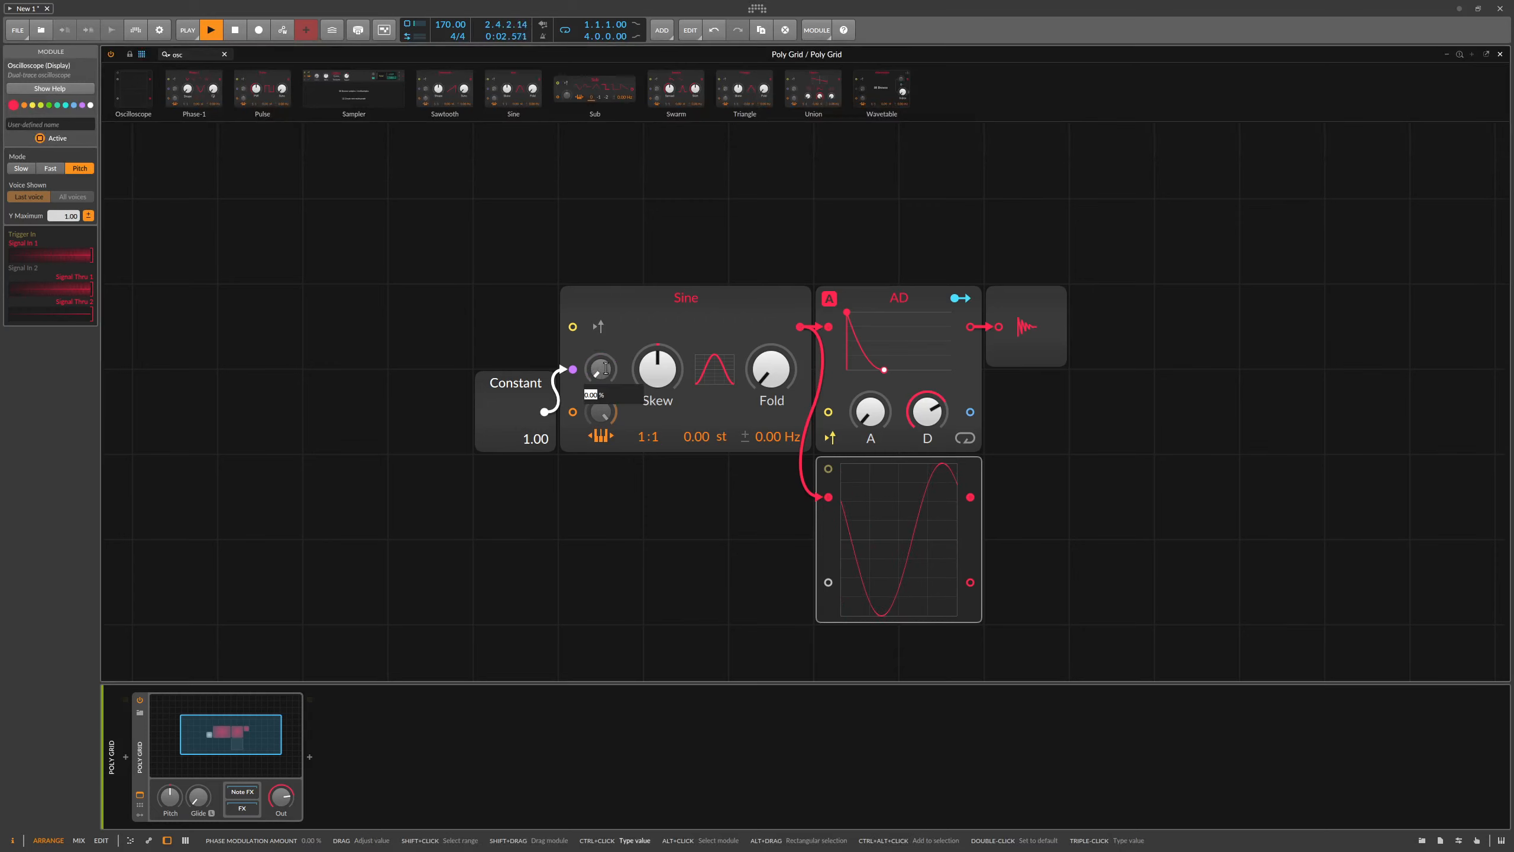
pyautogui.write('25')
pyautogui.press('Return')
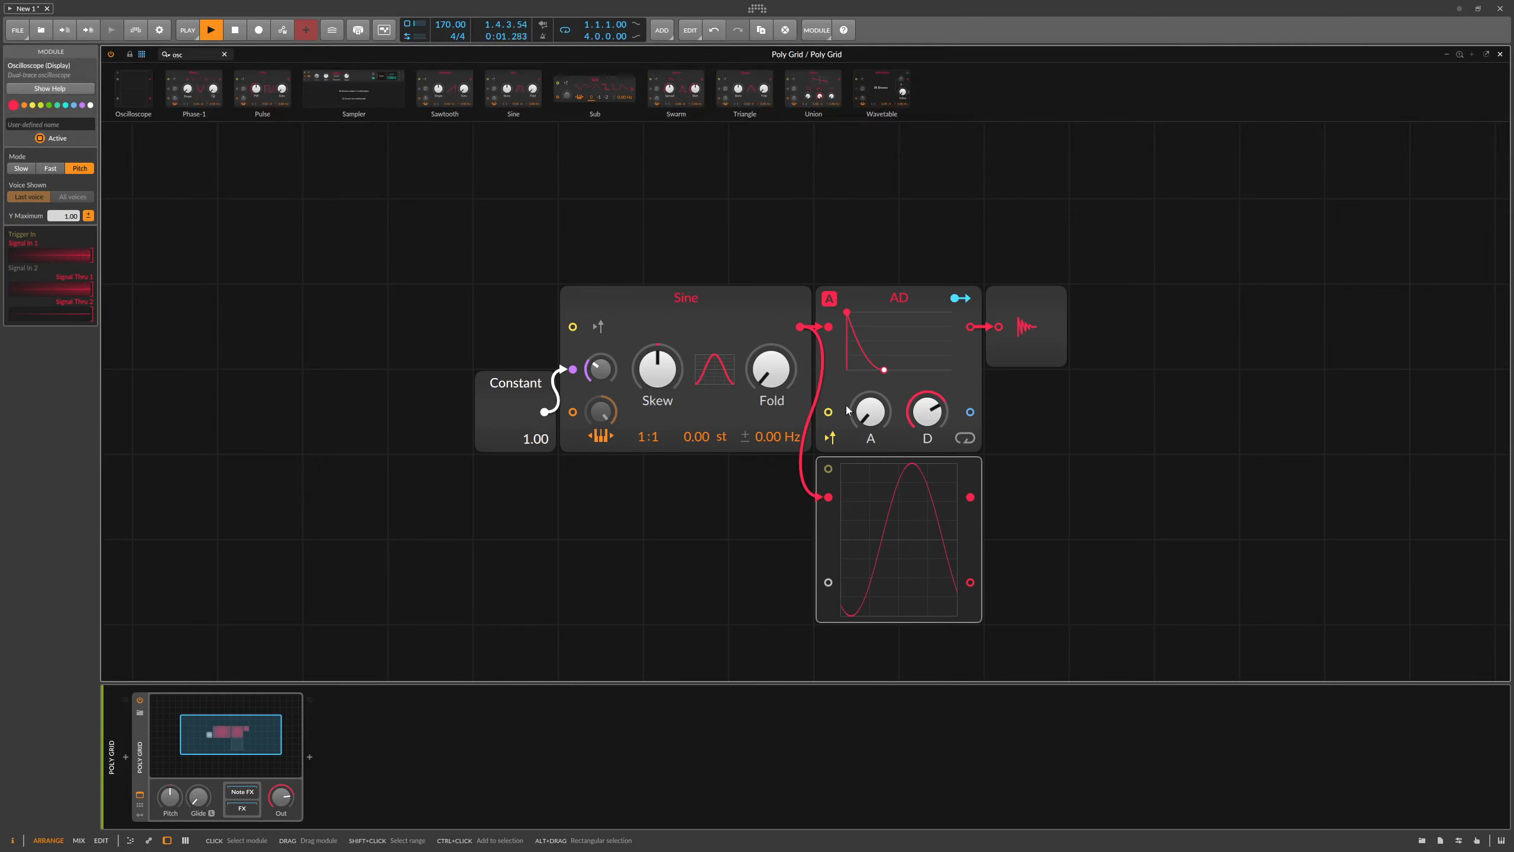
# Turn on the Sine's retriggering on incoming notes, and try a shorter AD decay before lengthening it again.
pyautogui.click(606, 329)
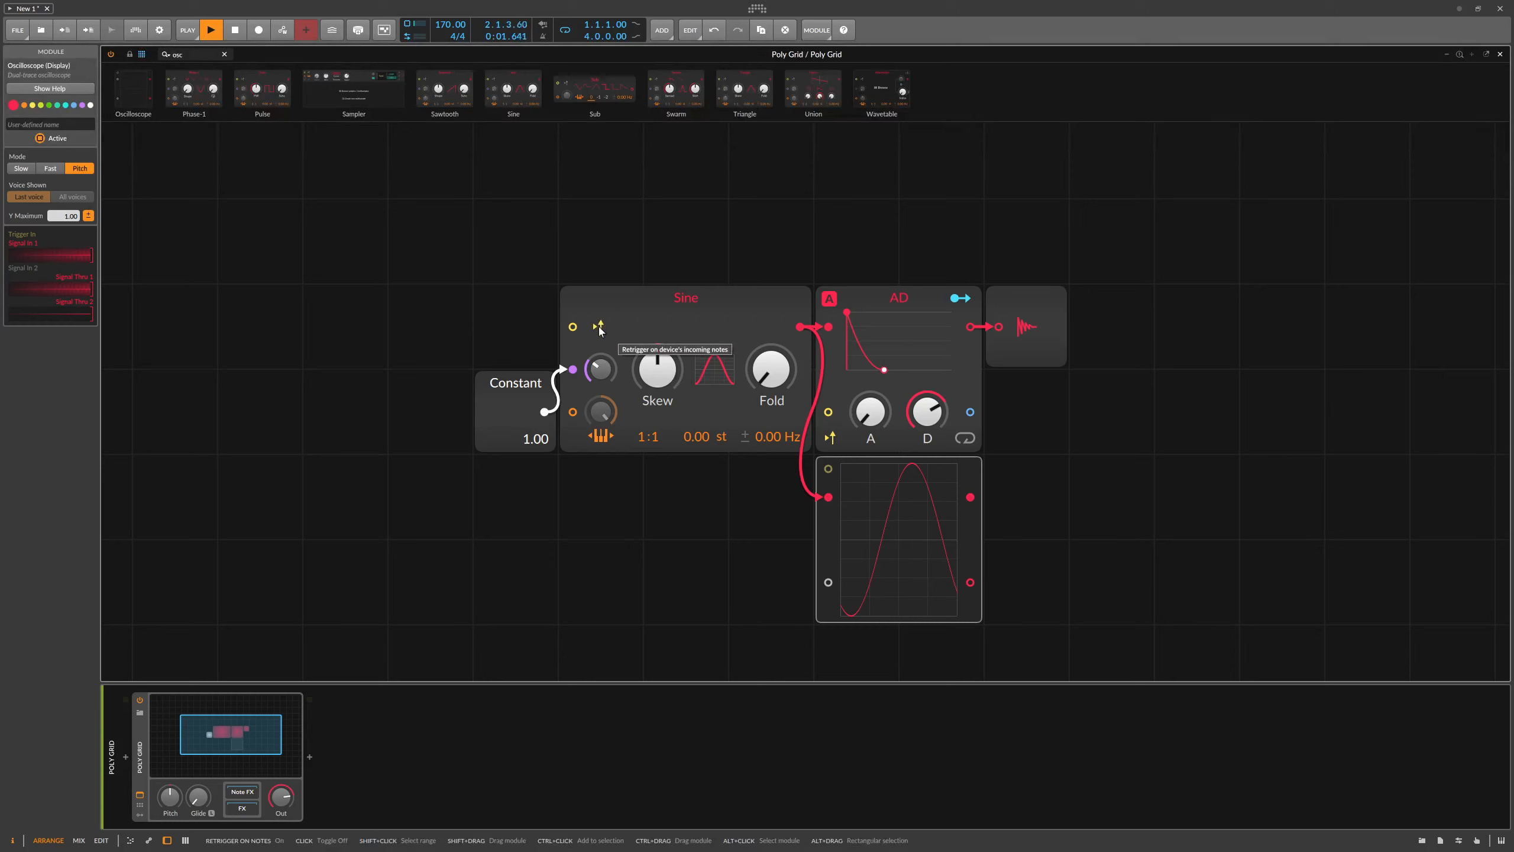
pyautogui.click(600, 328)
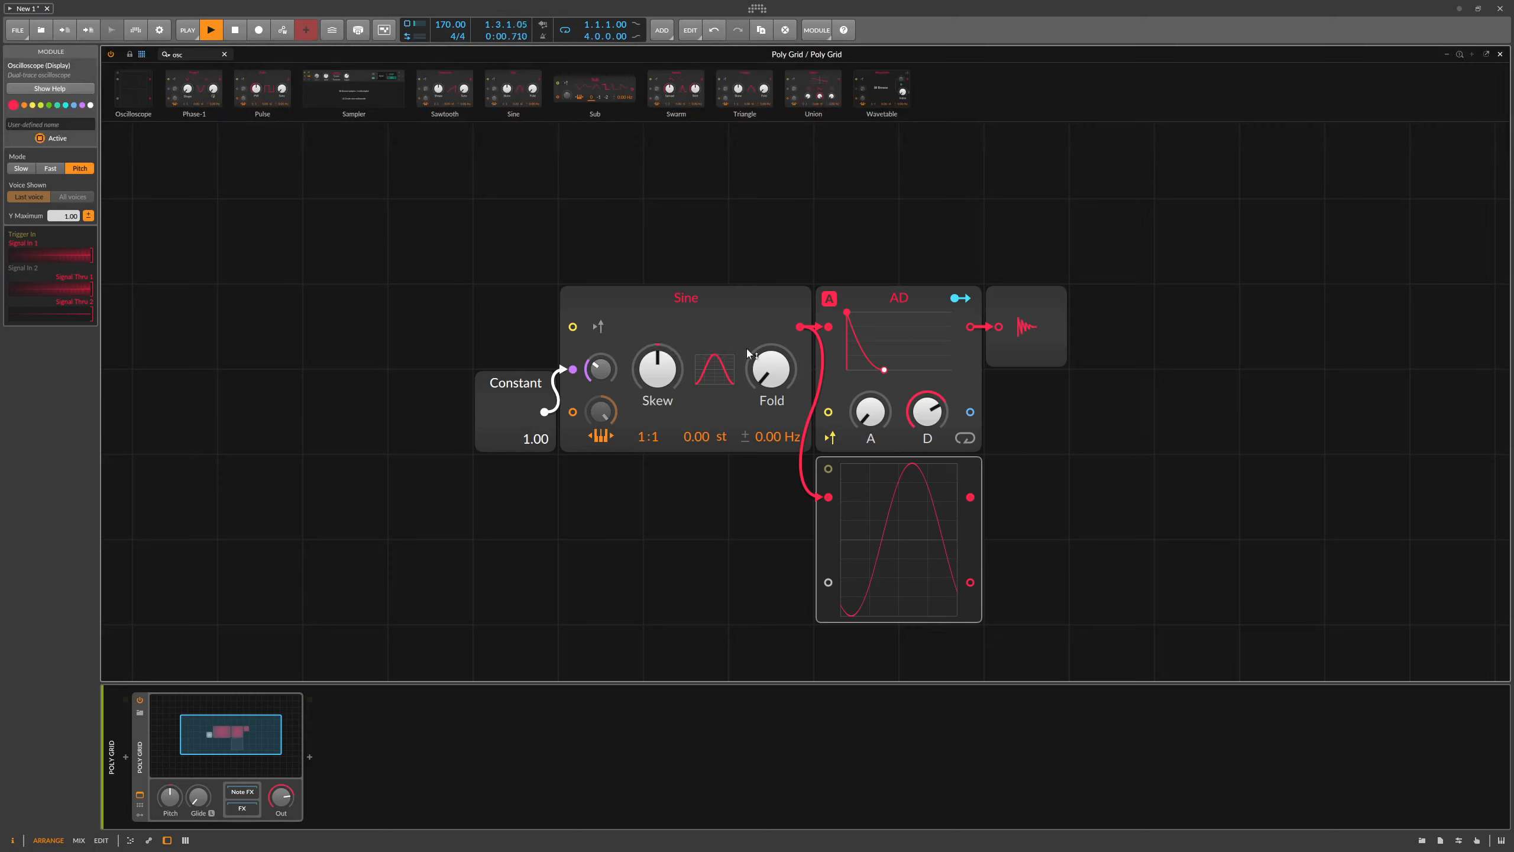
pyautogui.click(603, 326)
pyautogui.moveTo(909, 404); pyautogui.dragTo(909, 477)
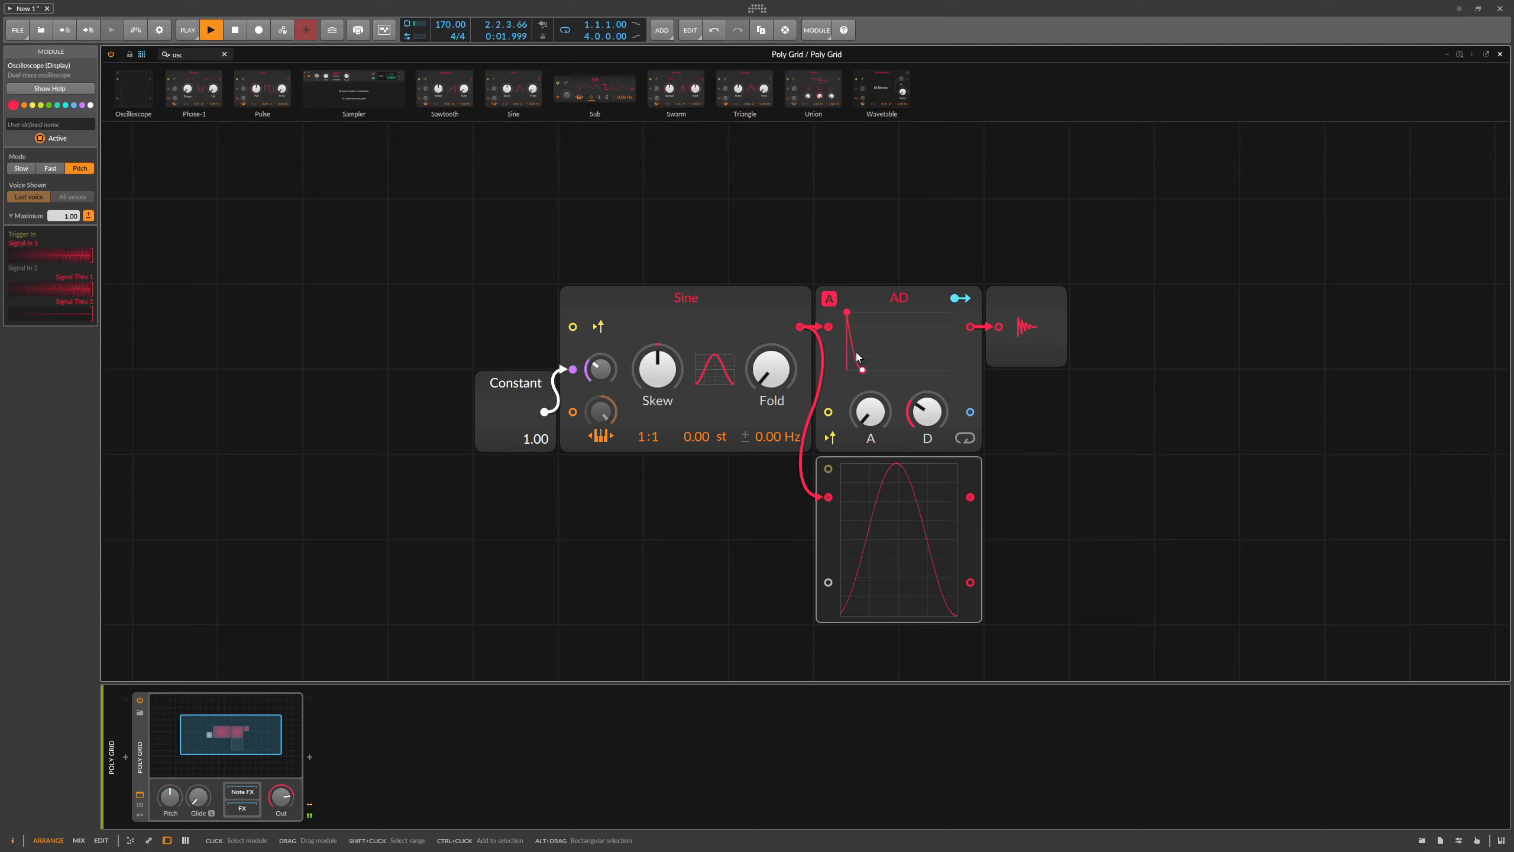
pyautogui.moveTo(909, 399)
pyautogui.mouseDown()
pyautogui.moveTo(909, 375)
pyautogui.moveTo(923, 440)
pyautogui.moveTo(915, 396)
pyautogui.mouseUp()
# Add an approximately-equal comparator from the Logic modules beside the AD envelope, below and past the Audio Out.
pyautogui.moveTo(206, 55); pyautogui.dragTo(94, 64)
pyautogui.press('BackSpace')
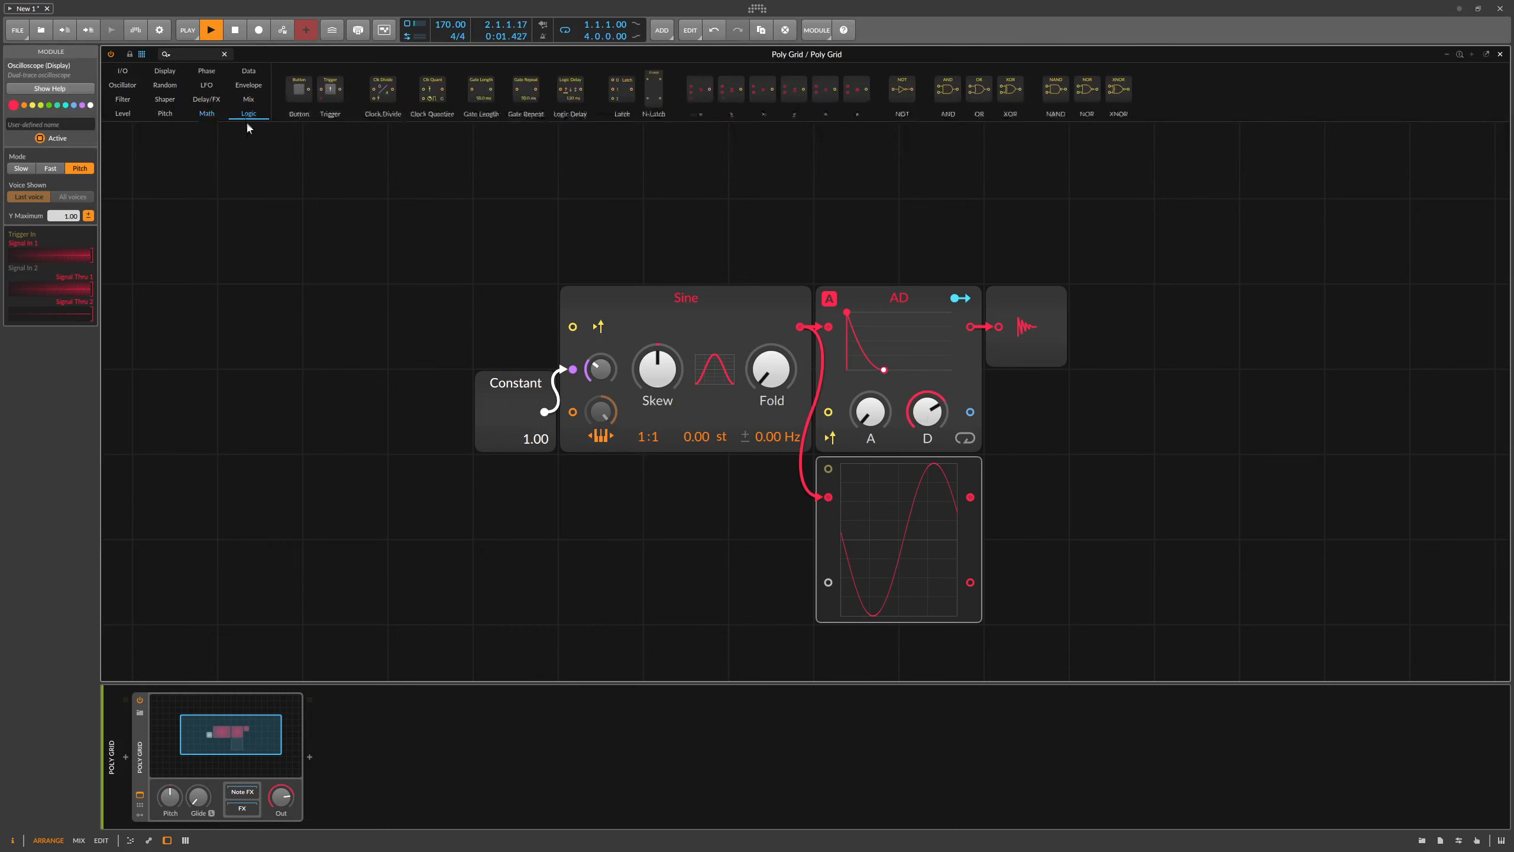
pyautogui.moveTo(701, 90); pyautogui.dragTo(1110, 440)
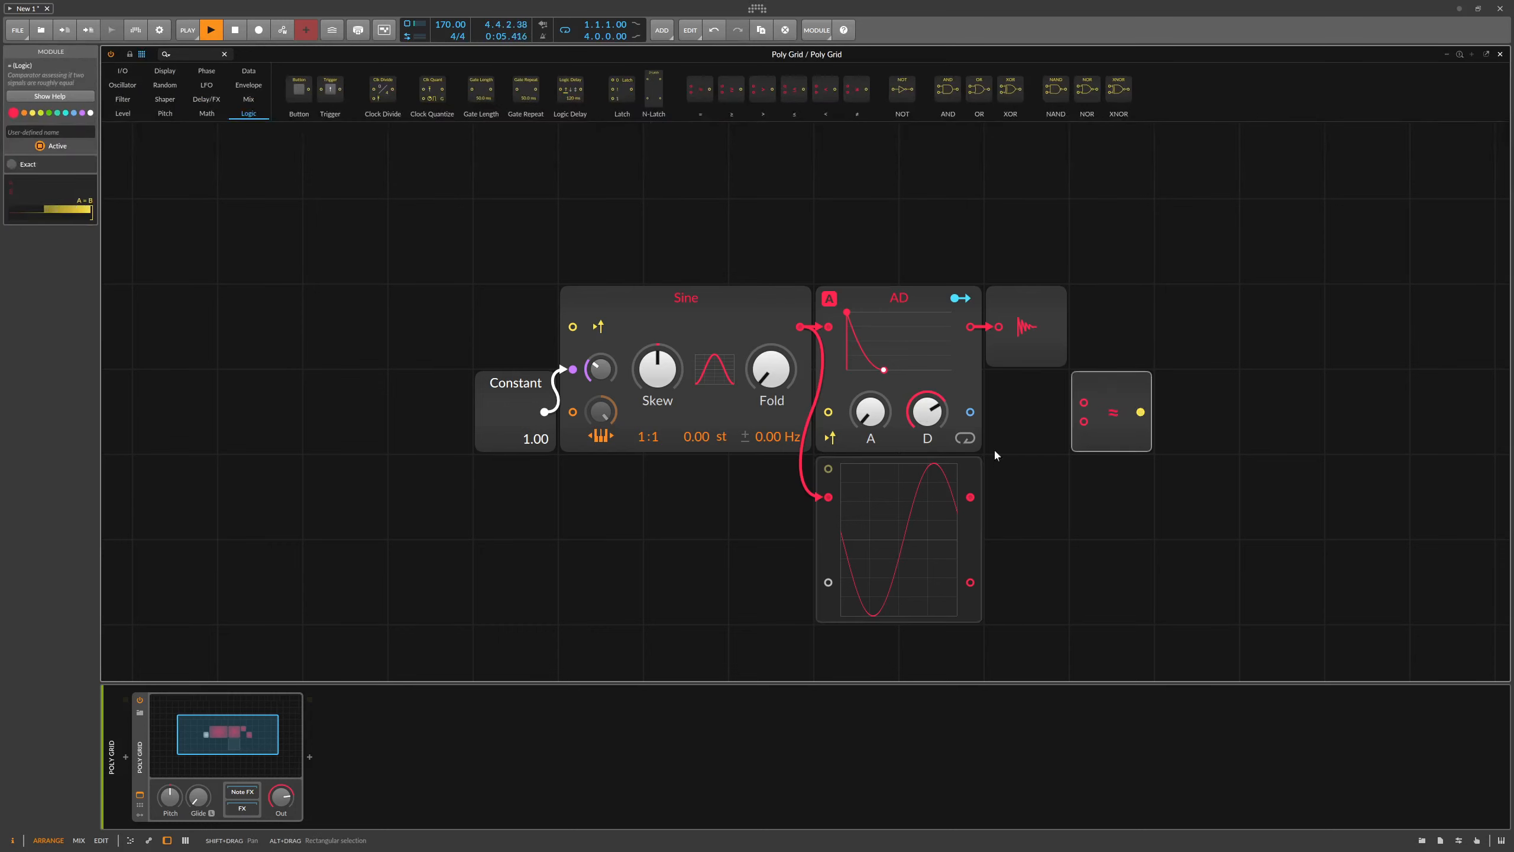
# Disconnect the Sine from the oscilloscope and feed the AD's envelope output into it instead.
pyautogui.doubleClick(830, 498)
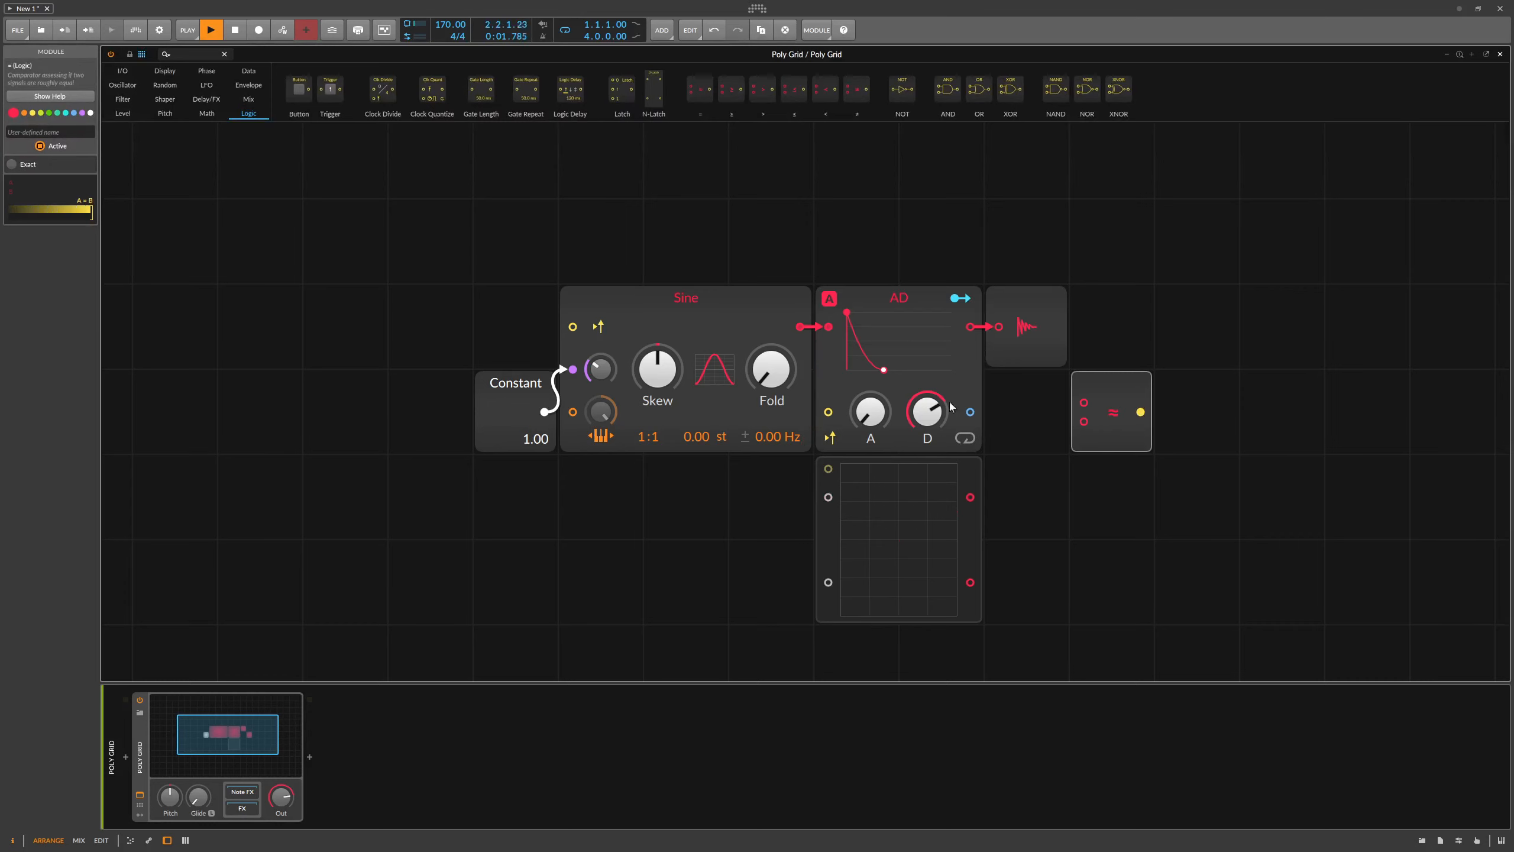
pyautogui.moveTo(970, 412)
pyautogui.mouseDown()
pyautogui.moveTo(979, 431)
pyautogui.moveTo(901, 482)
pyautogui.moveTo(828, 497)
pyautogui.mouseUp()
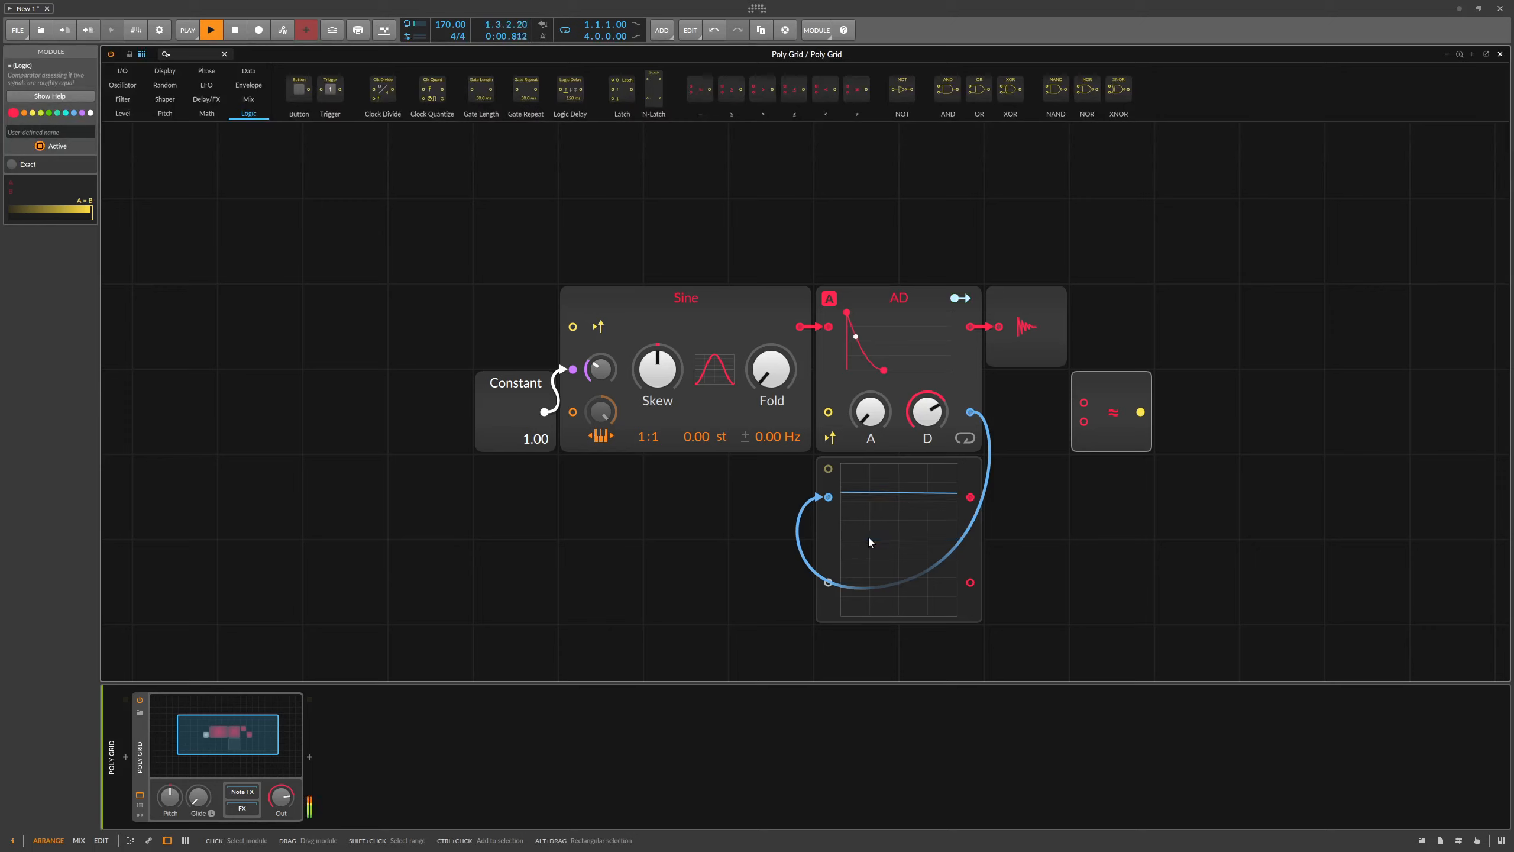
# Disconnect the envelope signal from the oscilloscope and wire the AD's envelope output to the comparator's first input.
pyautogui.doubleClick(829, 497)
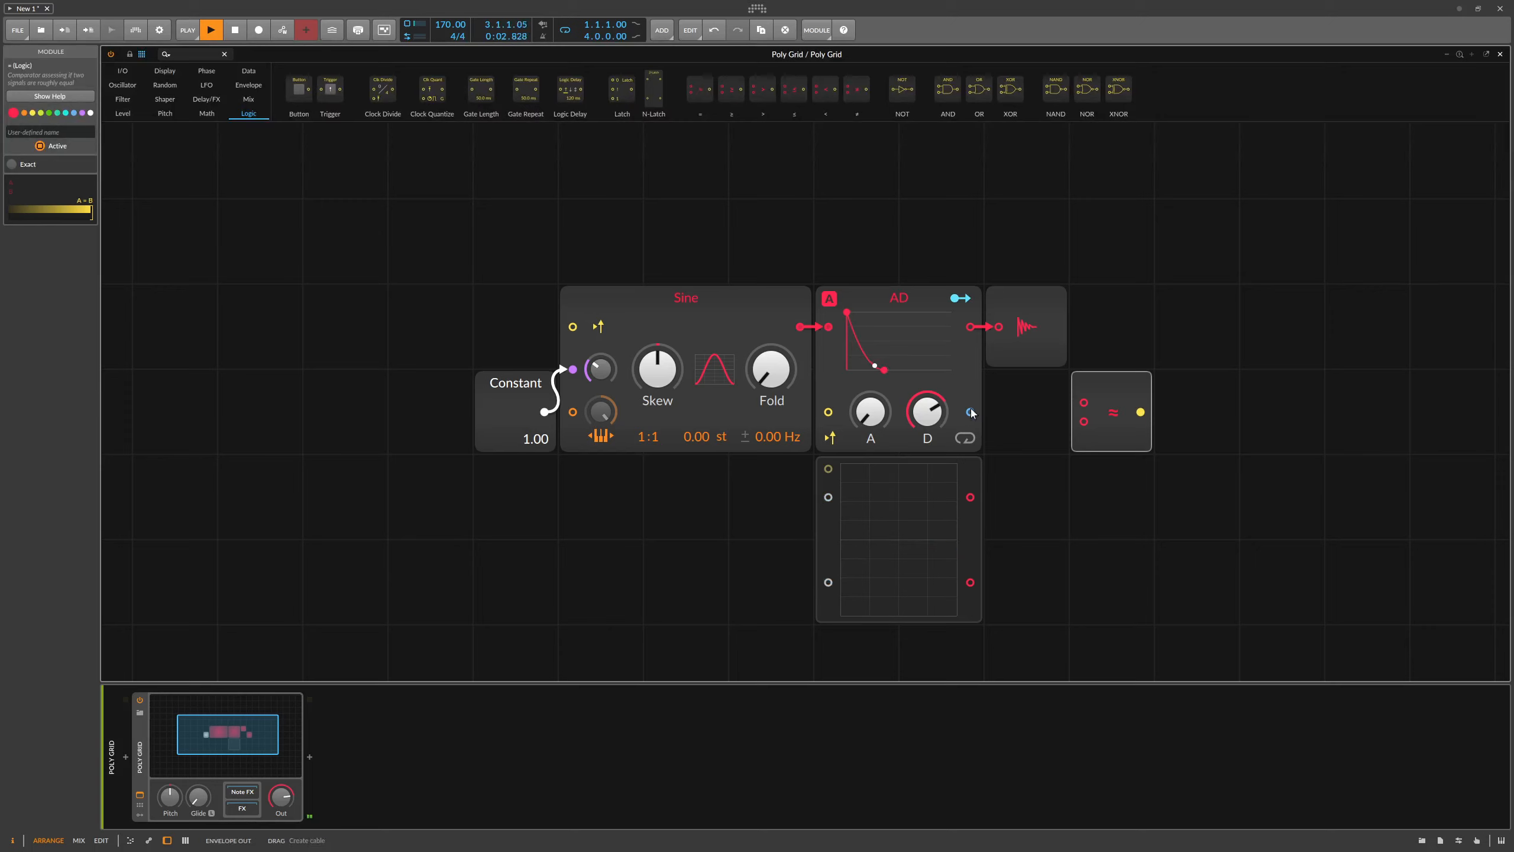
pyautogui.moveTo(970, 413); pyautogui.dragTo(1084, 403)
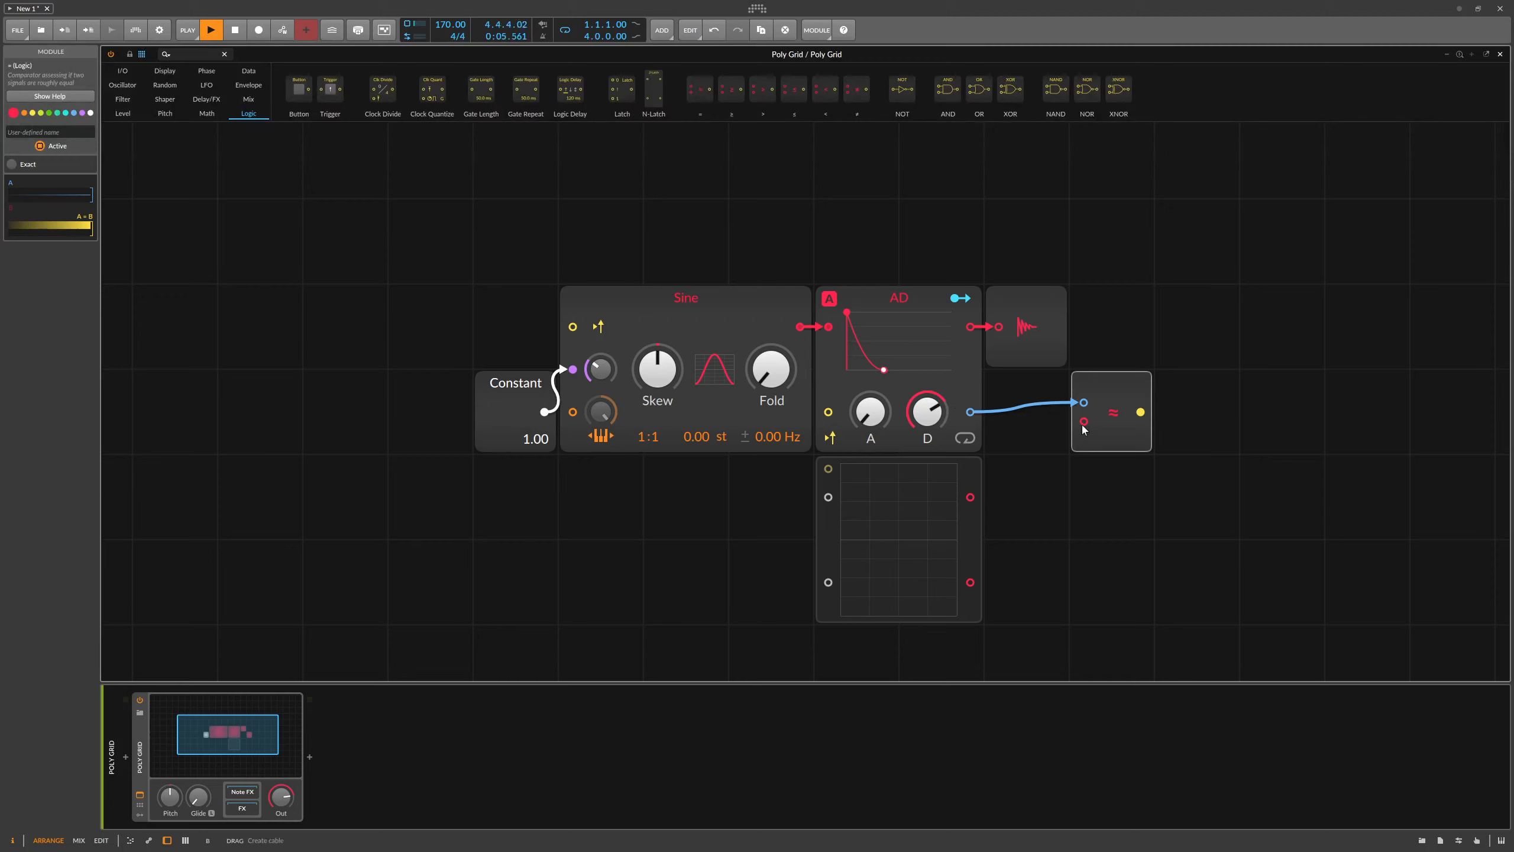
pyautogui.click(830, 527)
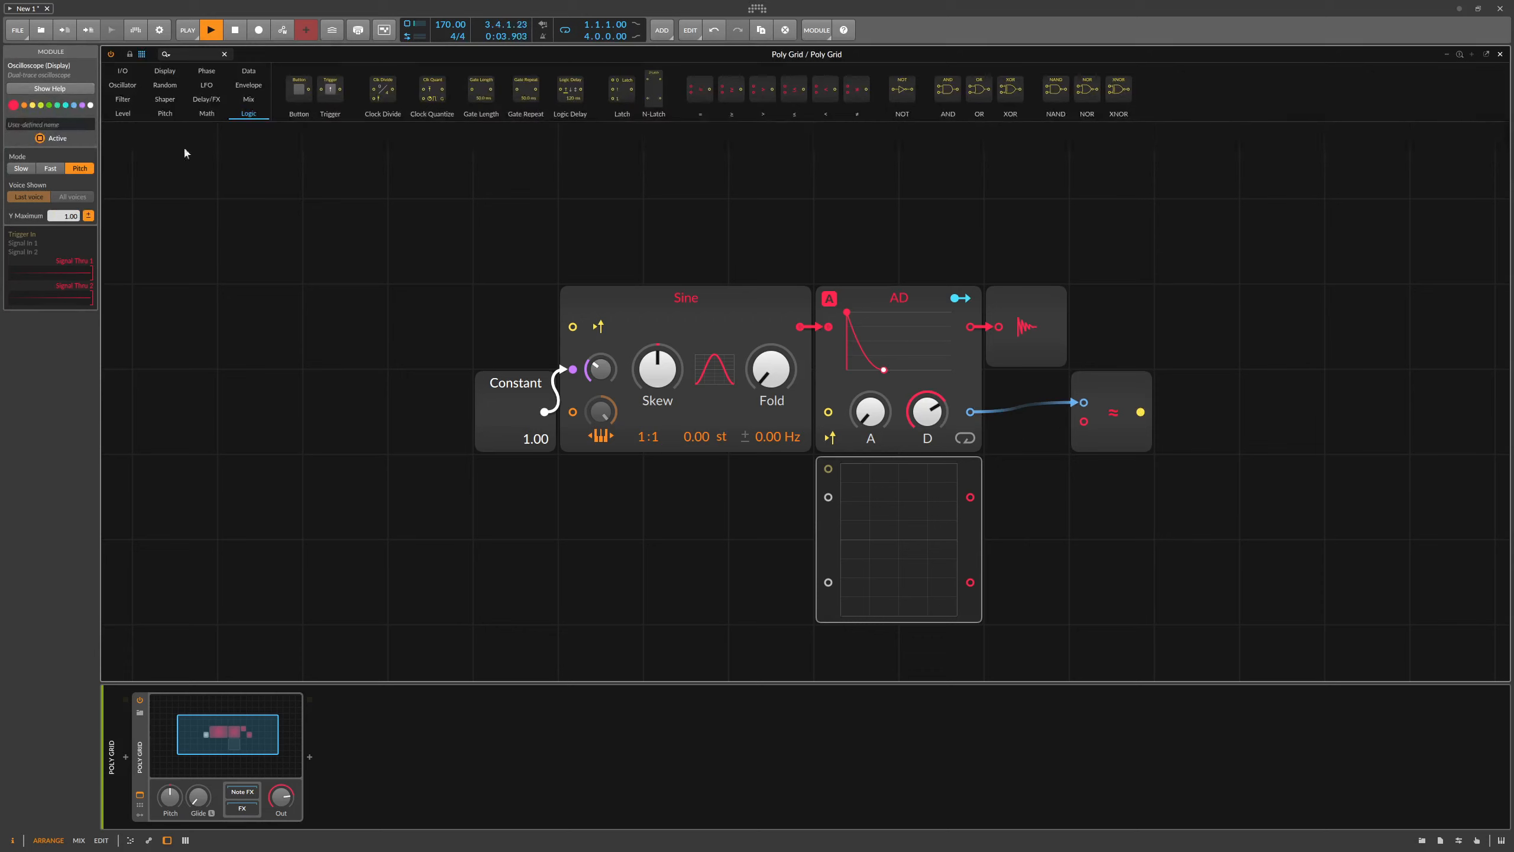
# Add an AND gate below the Sine oscillator, with its output connected to the AD's gate input.
pyautogui.click(198, 54)
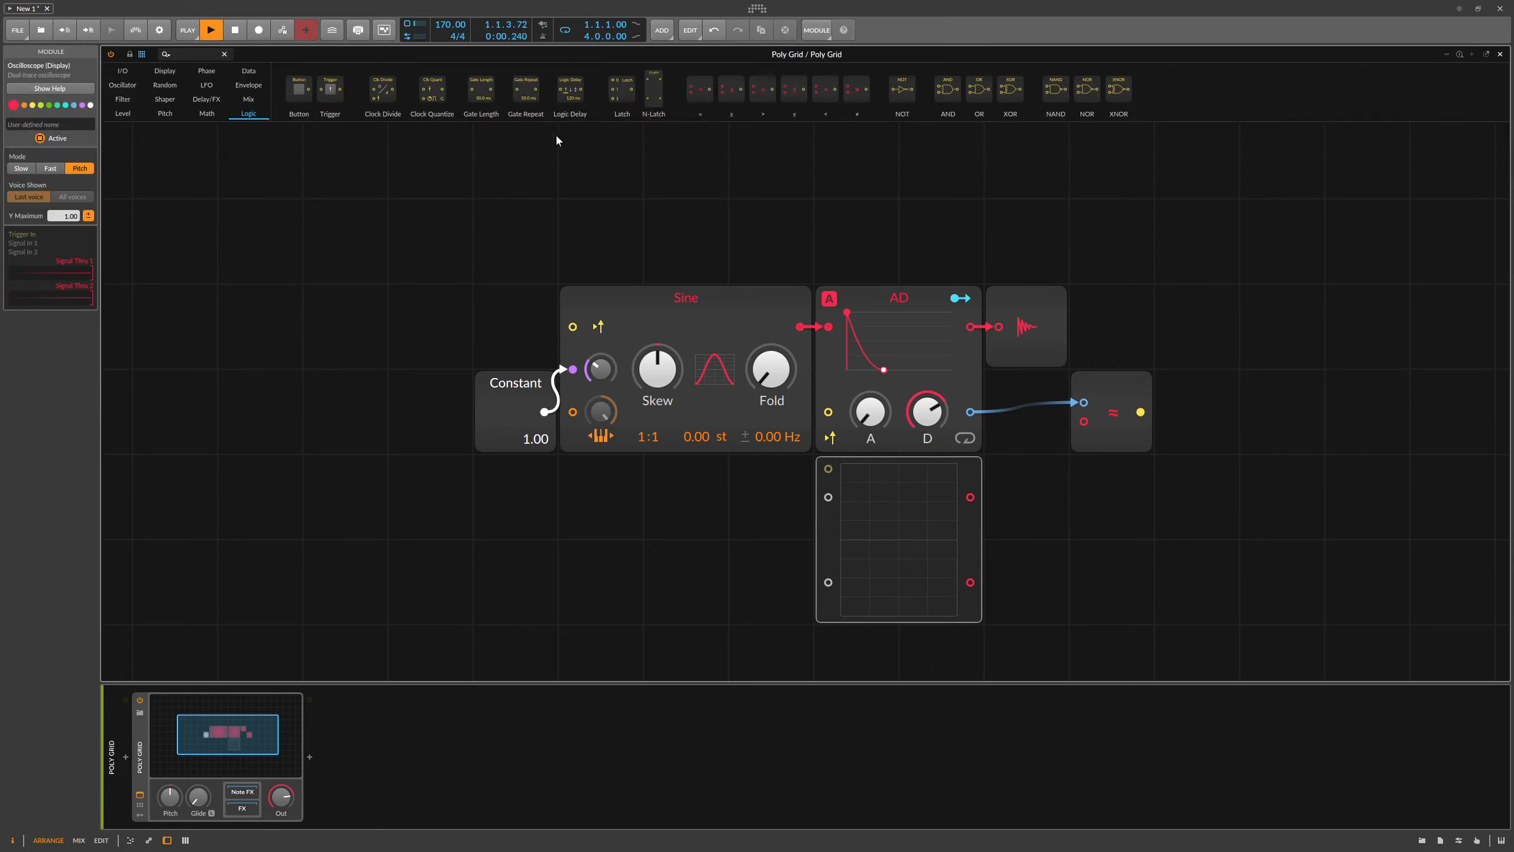
pyautogui.moveTo(948, 88); pyautogui.dragTo(828, 411)
pyautogui.moveTo(1140, 411); pyautogui.dragTo(773, 503)
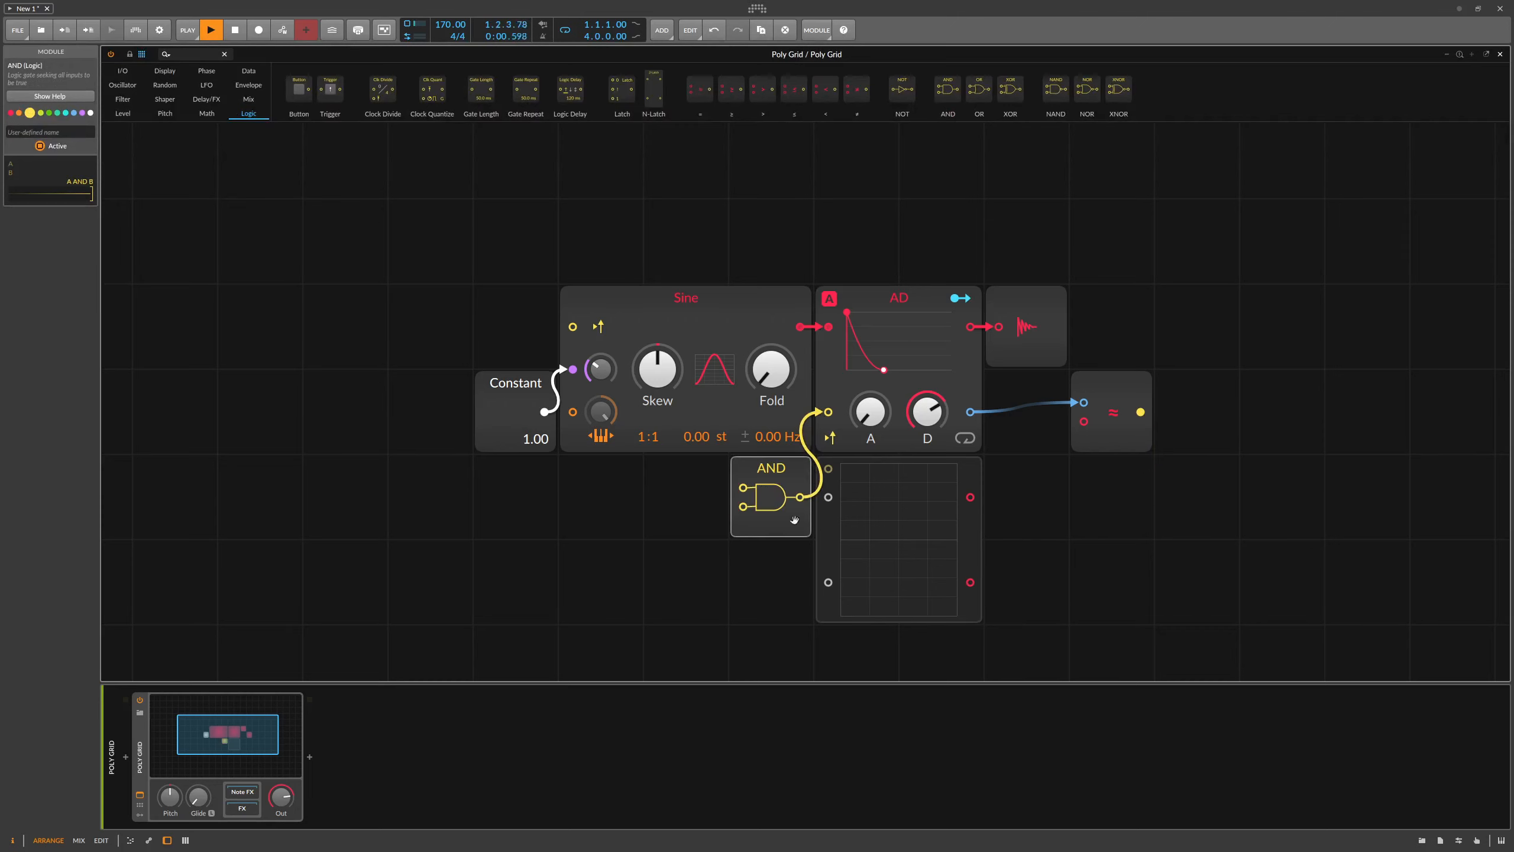
# Add a Long Delay module below the comparator and wire the comparator's output into it.
pyautogui.write('long')
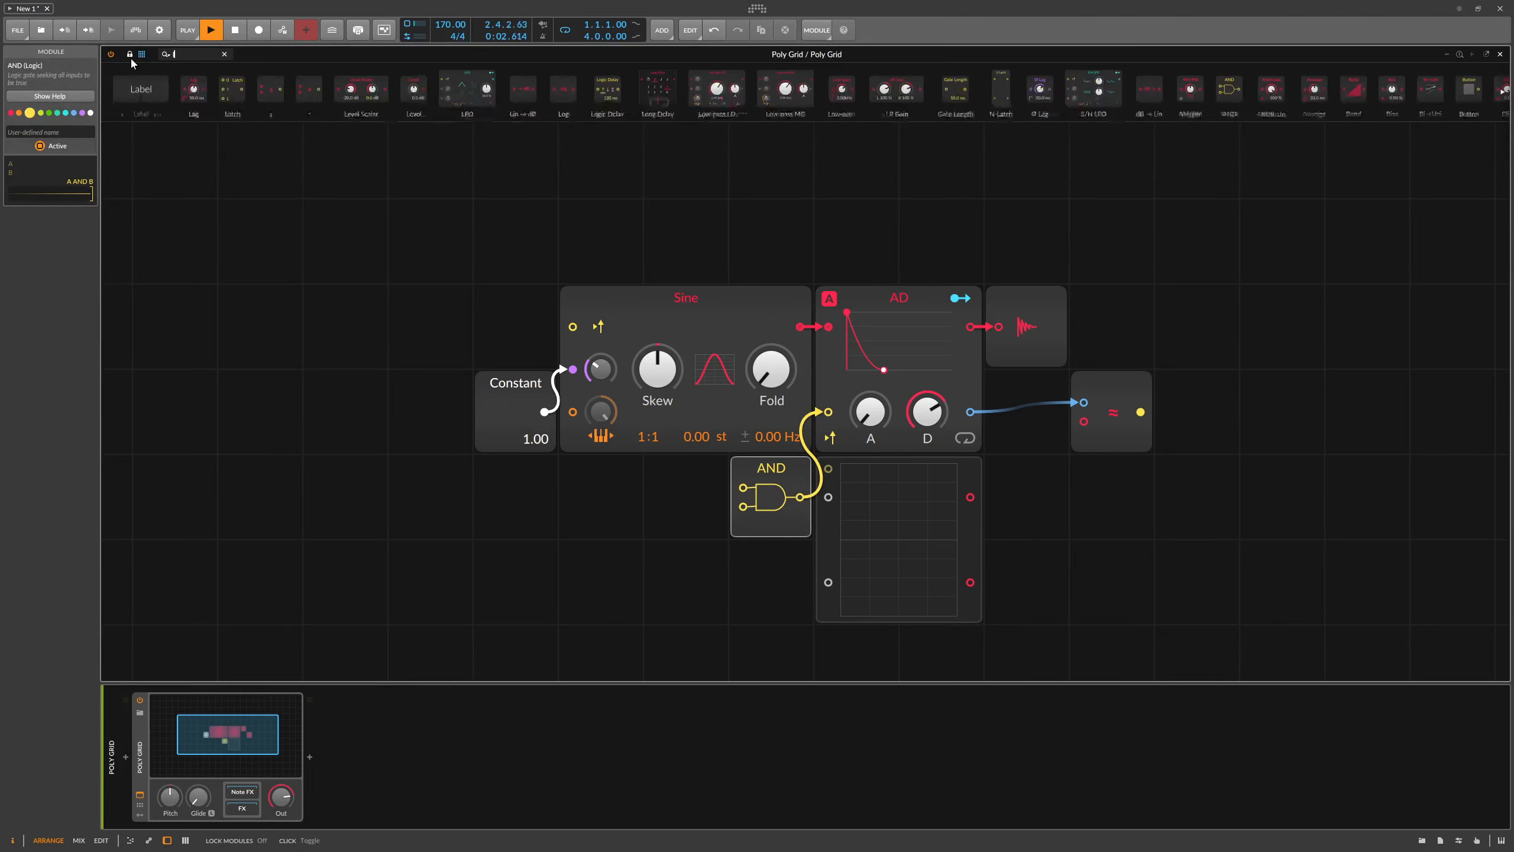
pyautogui.moveTo(132, 90); pyautogui.dragTo(1195, 503)
pyautogui.click(1195, 503)
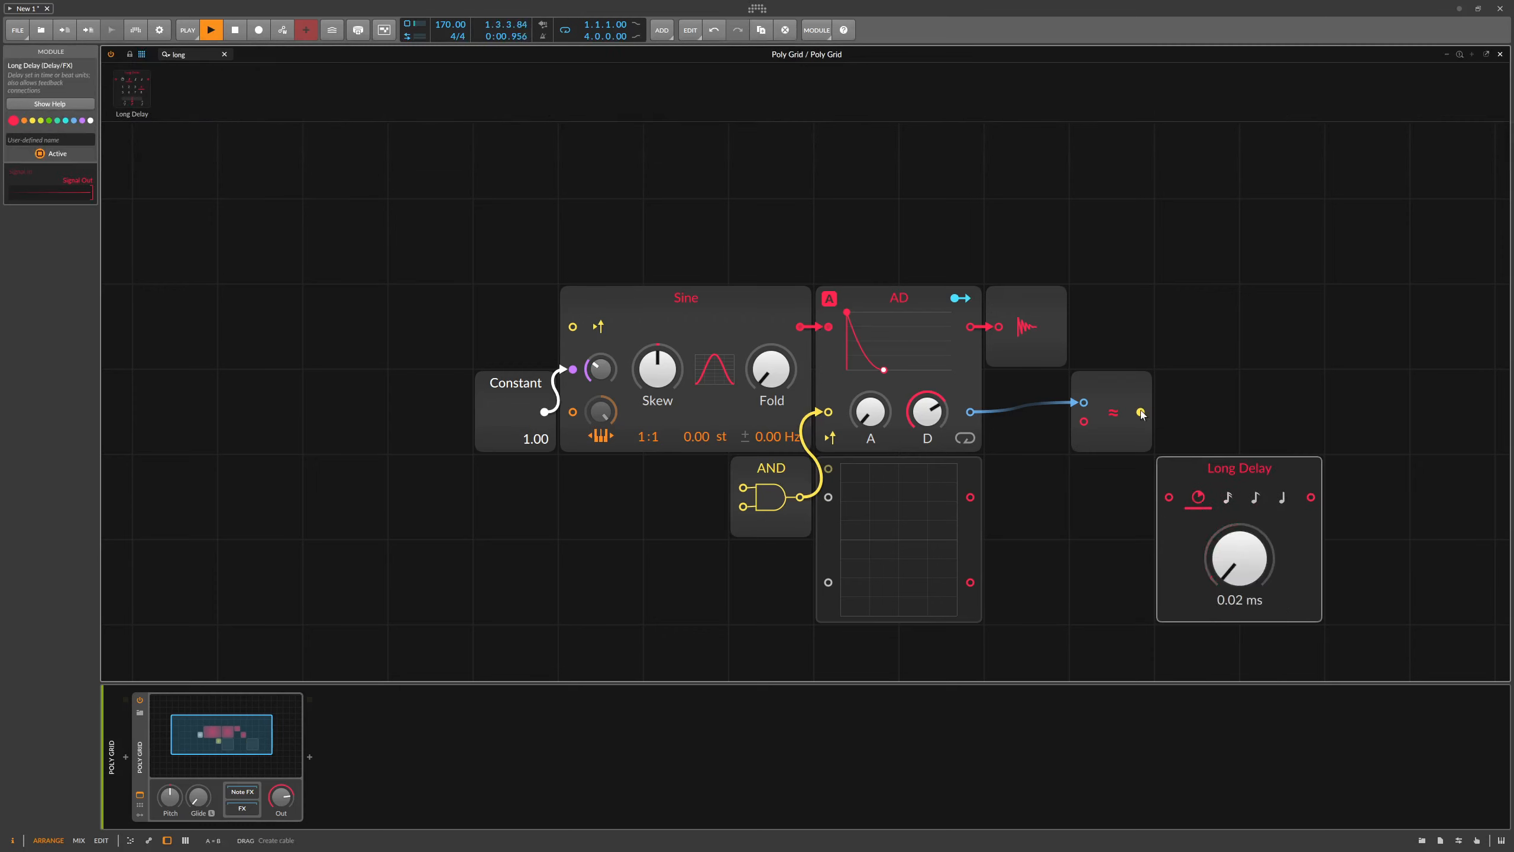
pyautogui.moveTo(1141, 411); pyautogui.dragTo(1166, 498)
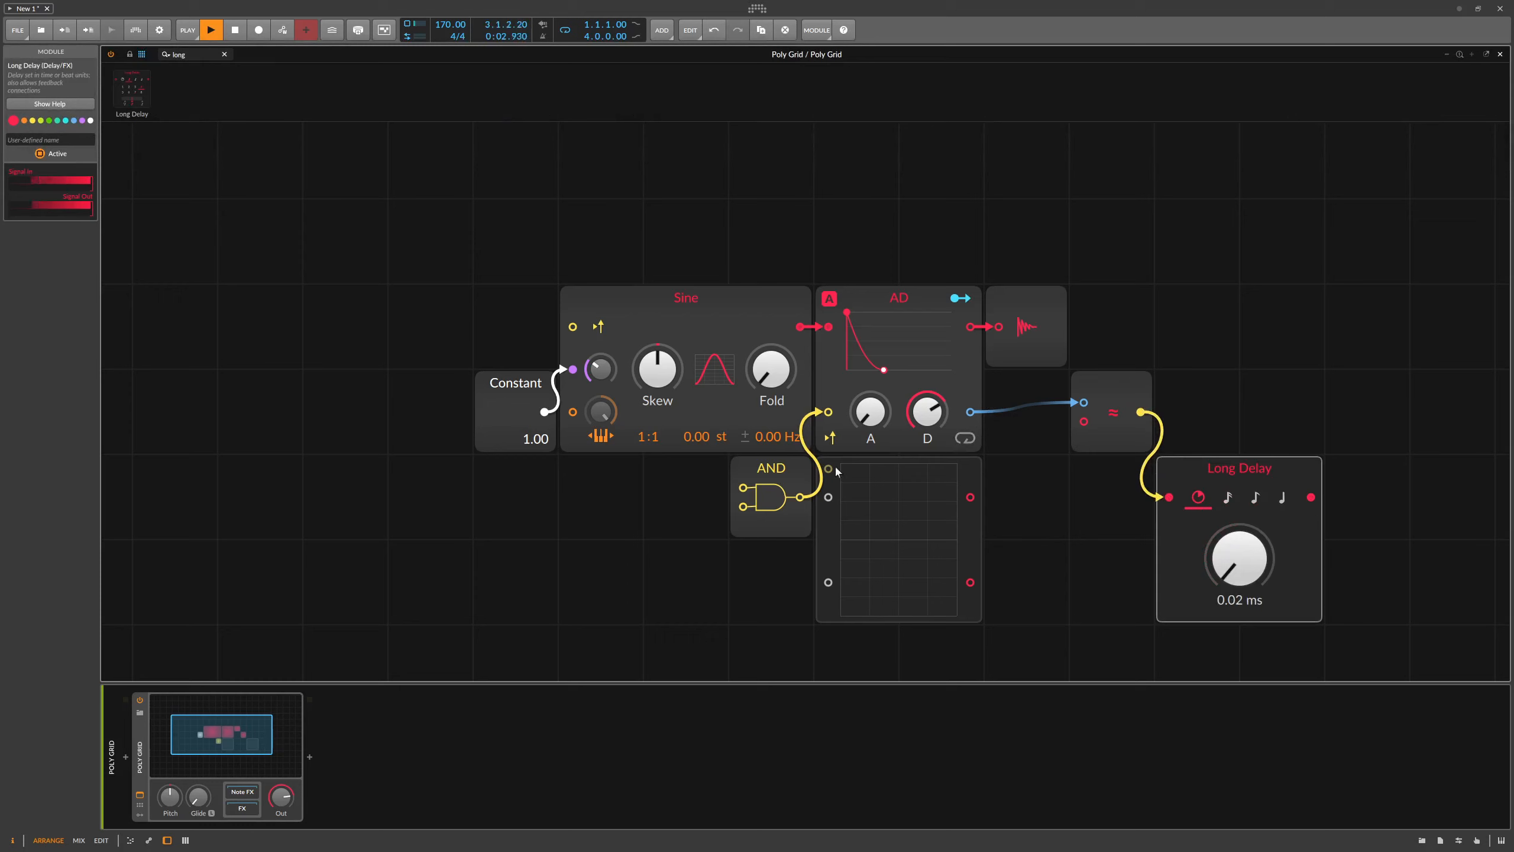
# Wire the Long Delay's output to the AND gate's second input and colour the delay module yellow.
pyautogui.moveTo(1310, 500); pyautogui.dragTo(743, 507)
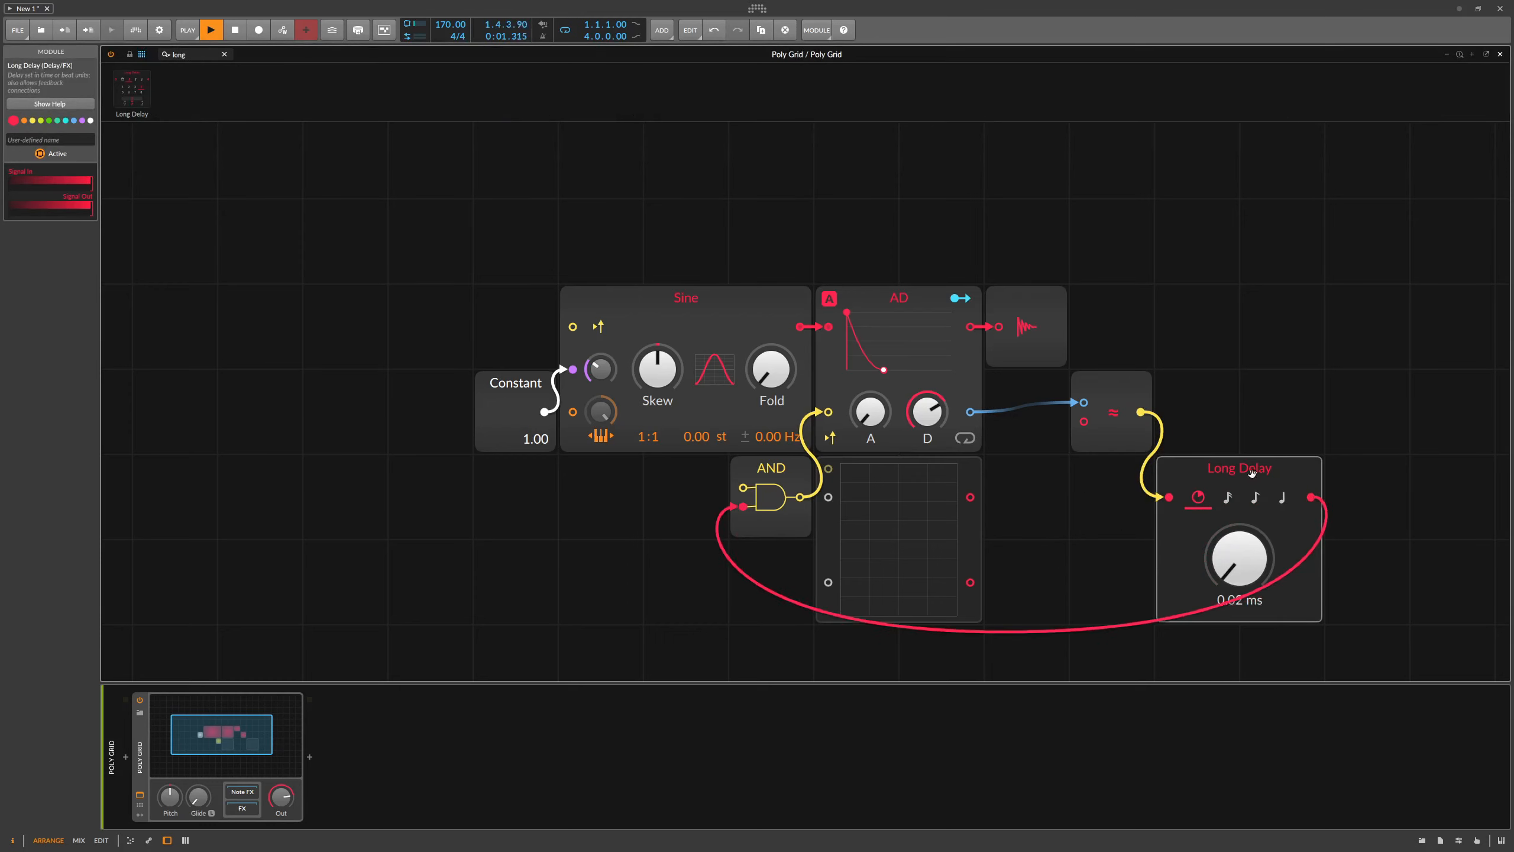
pyautogui.click(29, 121)
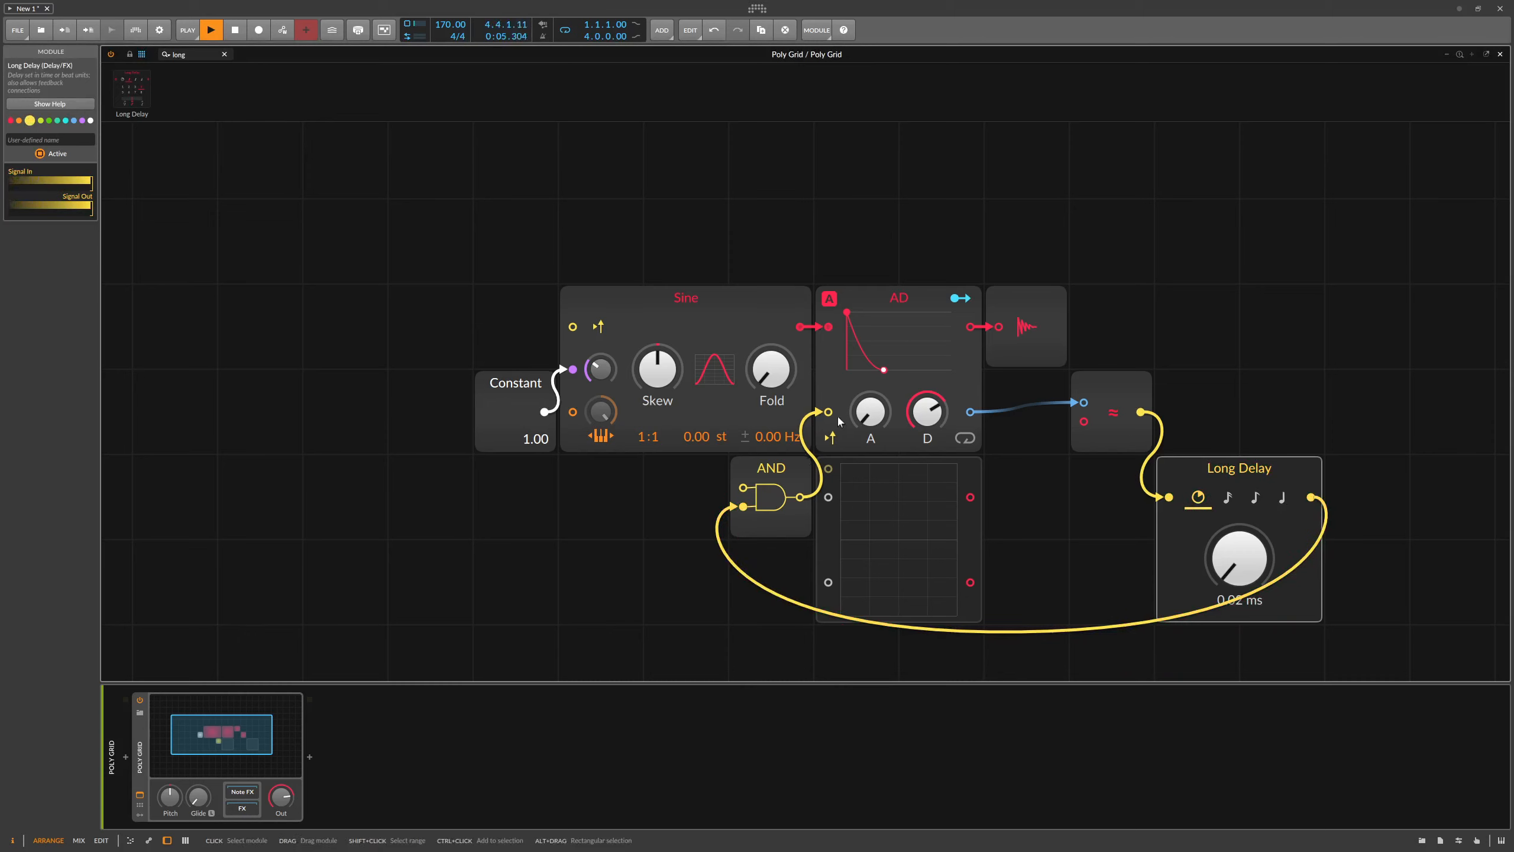
# Turn off the AD's retriggering on notes and connect a Gate In module to the AND gate's first input.
pyautogui.doubleClick(199, 60)
pyautogui.write('gate')
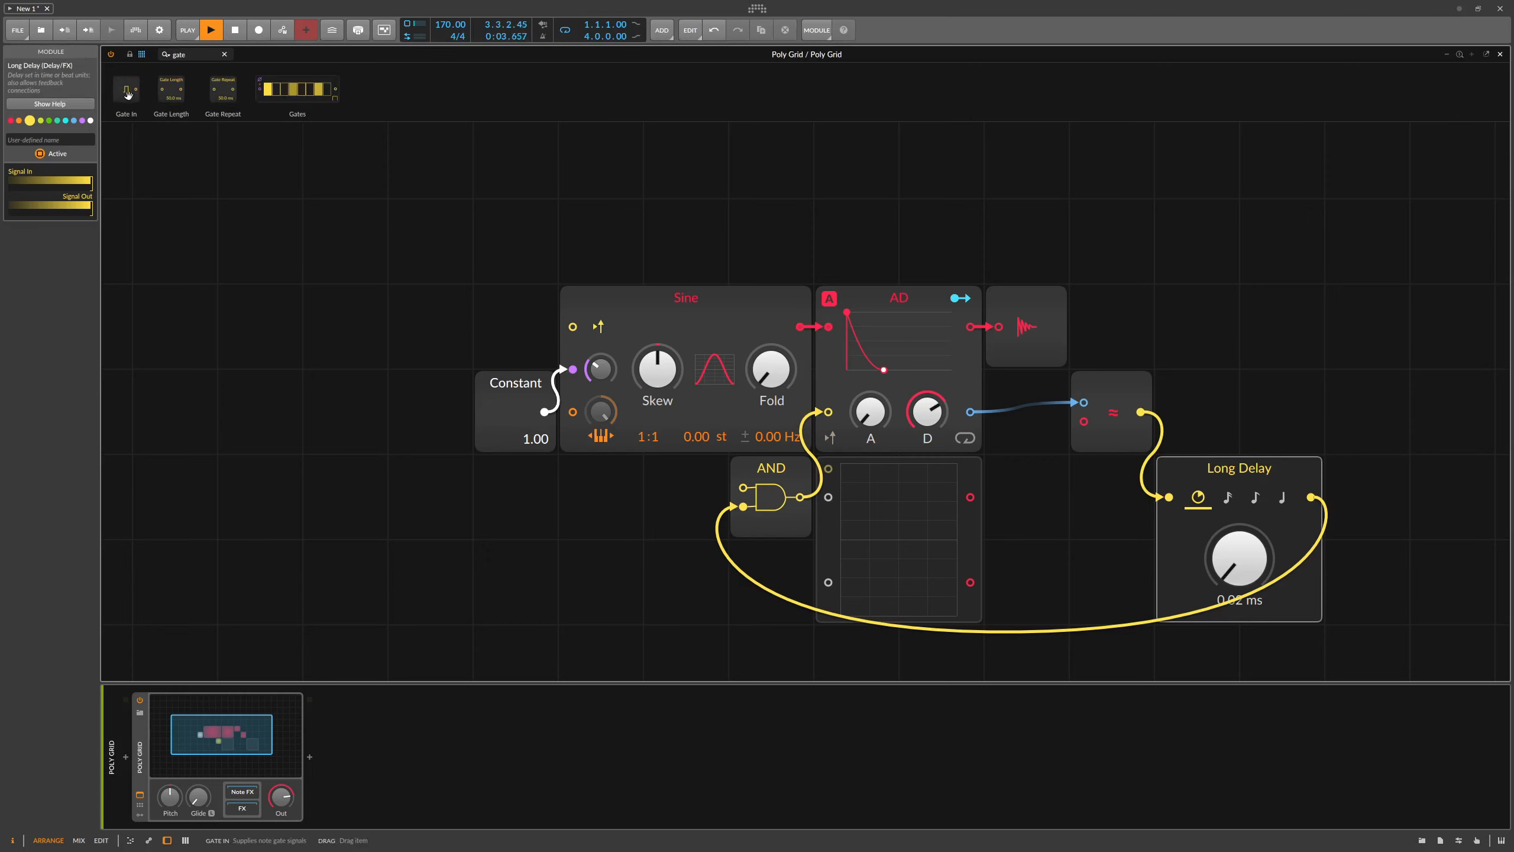
pyautogui.moveTo(127, 93); pyautogui.dragTo(686, 496)
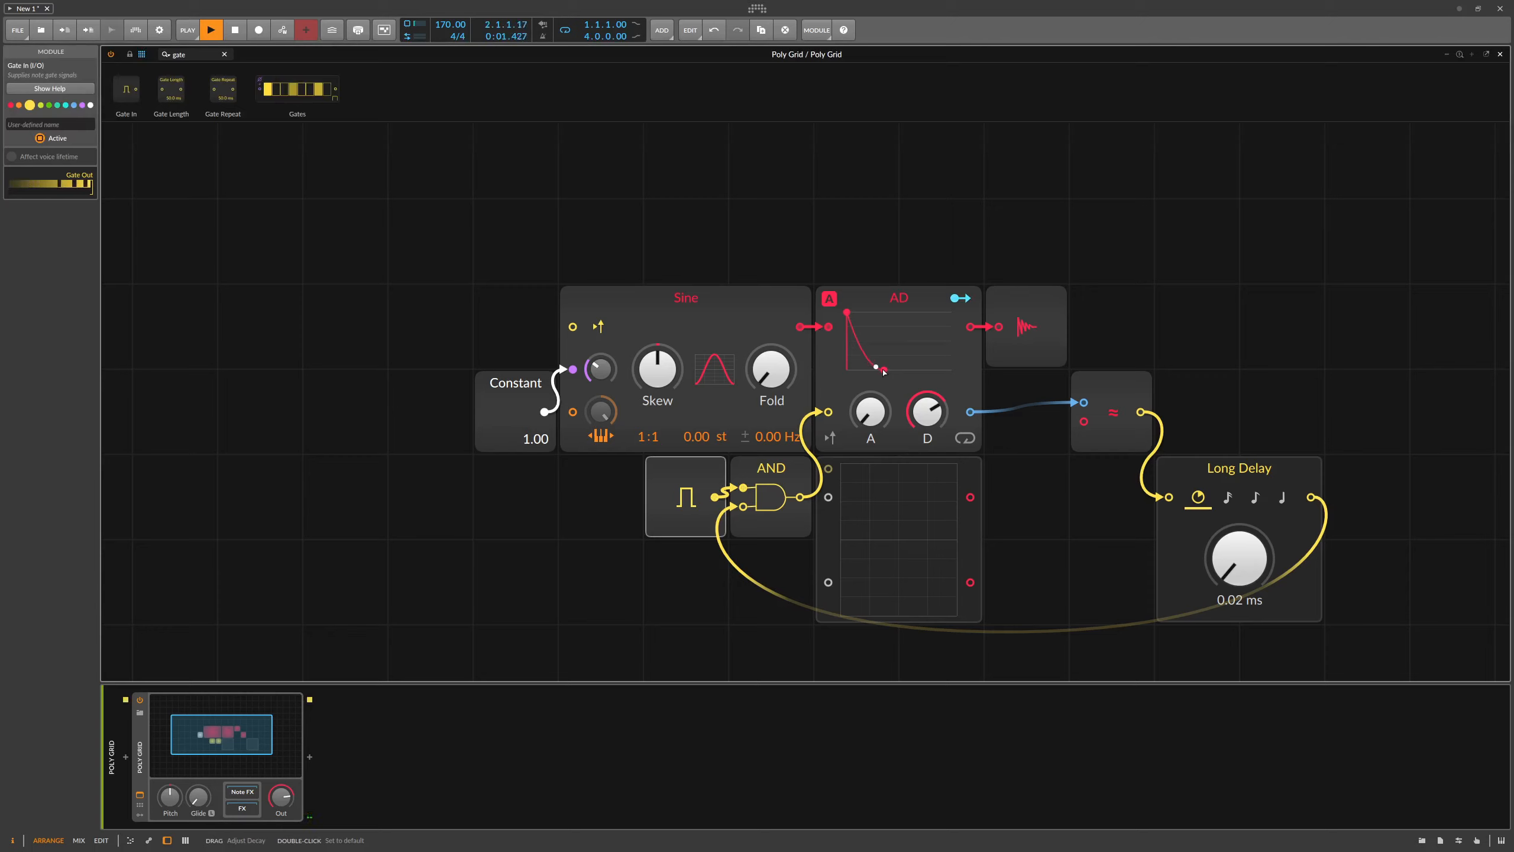
# Shorten the AD's decay and wire the AND gate's output to the Sine's retrigger input.
pyautogui.moveTo(886, 373); pyautogui.dragTo(873, 371)
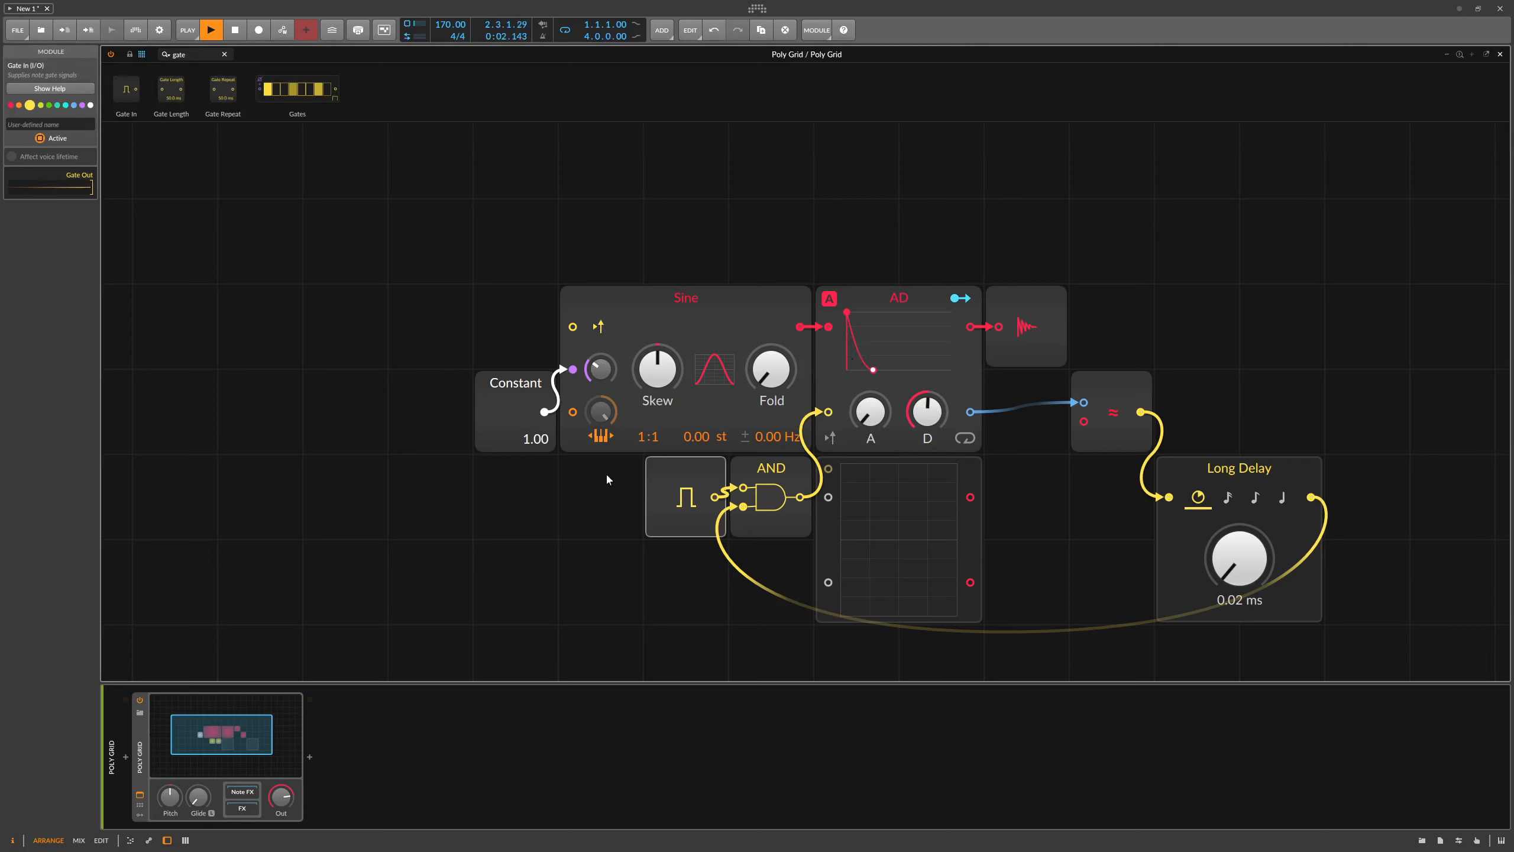
pyautogui.moveTo(607, 478); pyautogui.dragTo(572, 327)
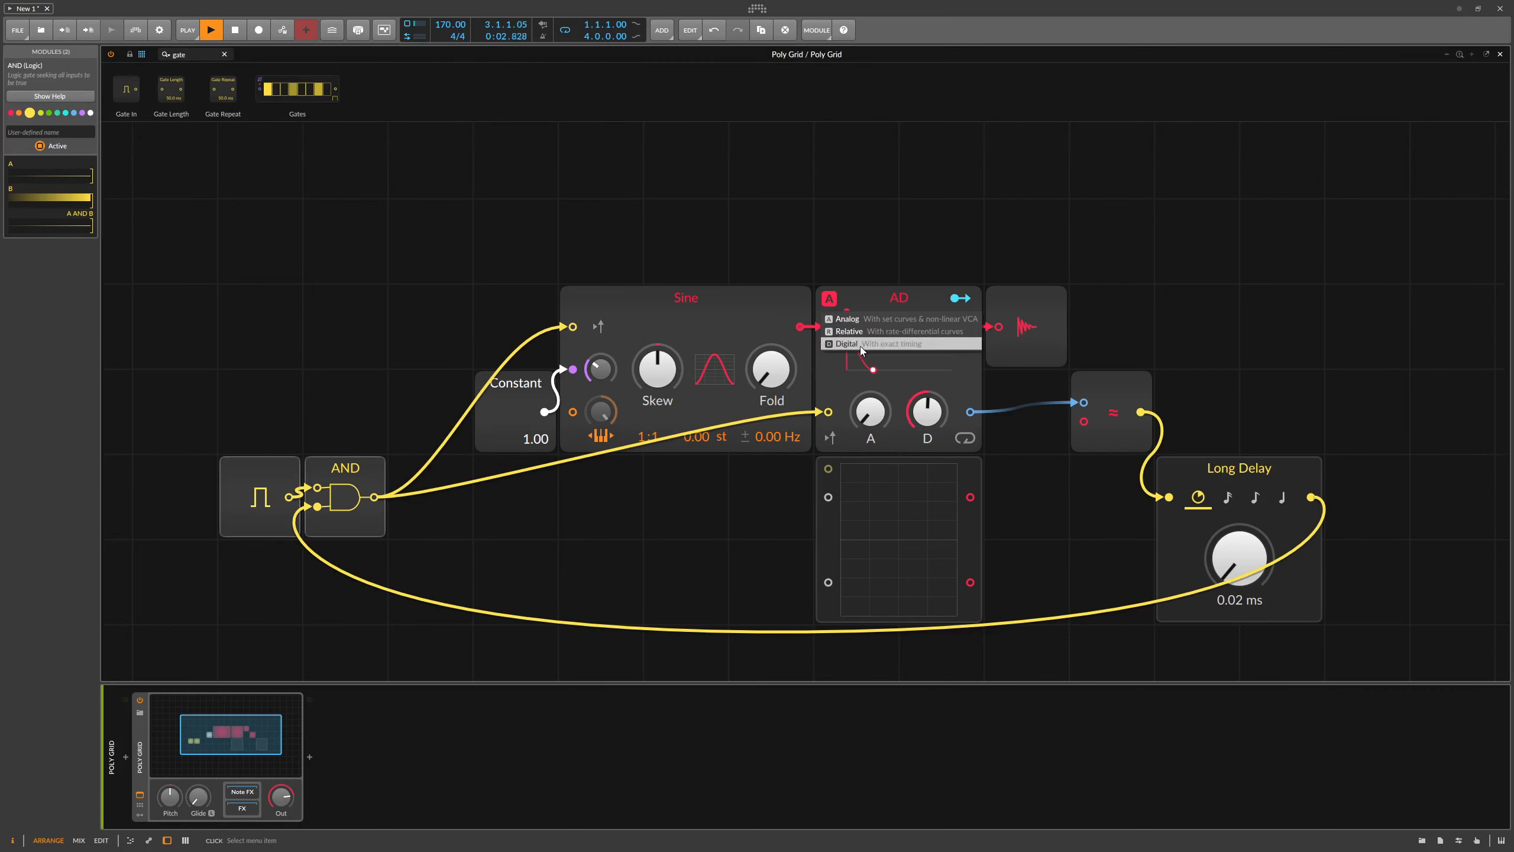
# Switch the AD to Digital mode and shorten its decay slightly.
pyautogui.moveTo(874, 371); pyautogui.dragTo(868, 371)
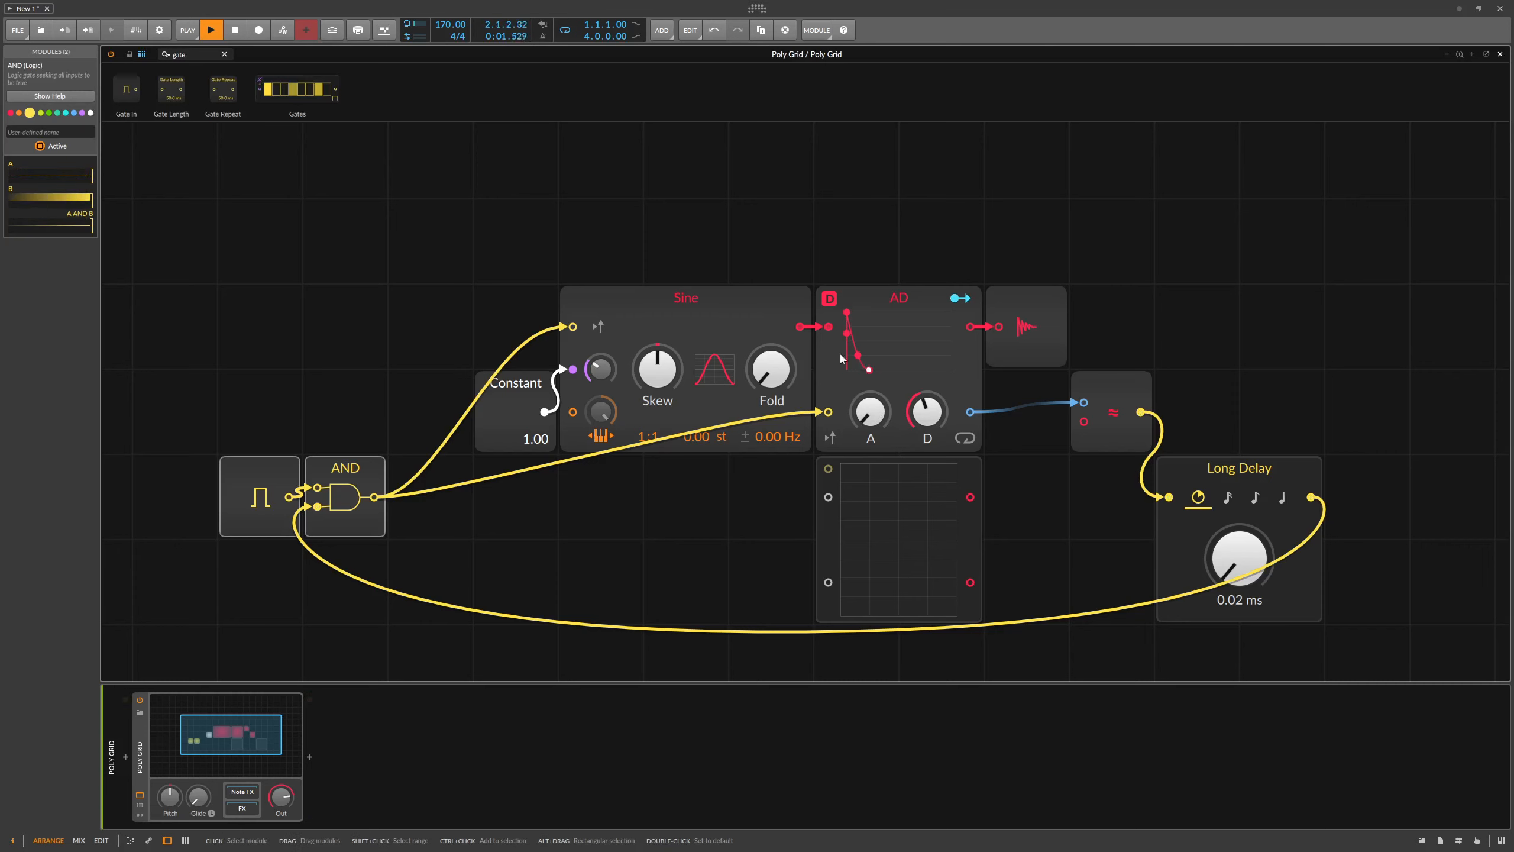
# Replace the Gate In with a Triggers module set to N = 16 and wire it to the AND gate's first input.
pyautogui.moveTo(196, 55); pyautogui.dragTo(126, 58)
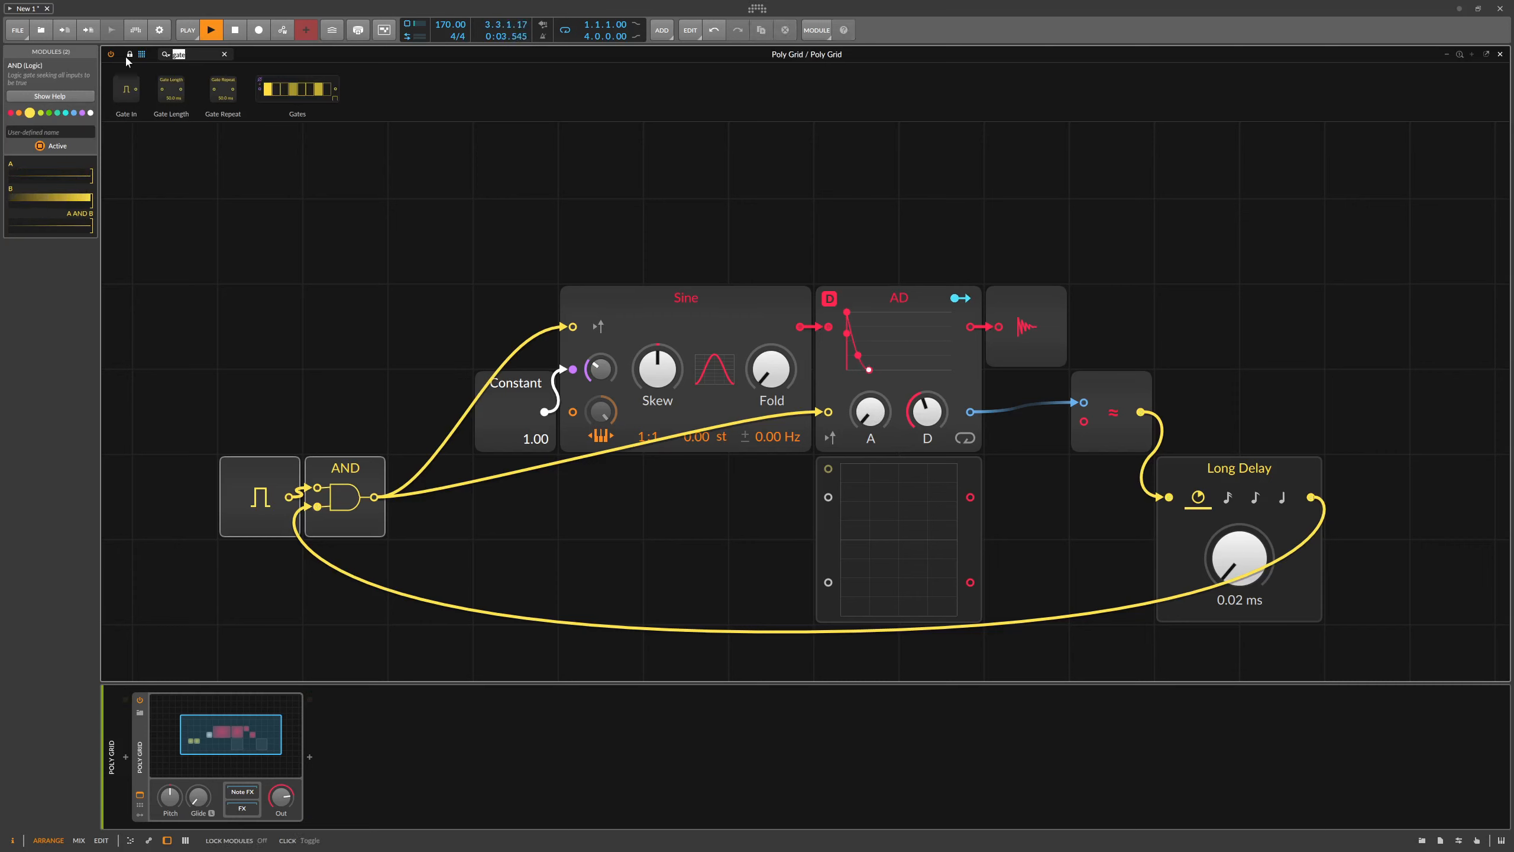
pyautogui.press('BackSpace')
pyautogui.write('trigger')
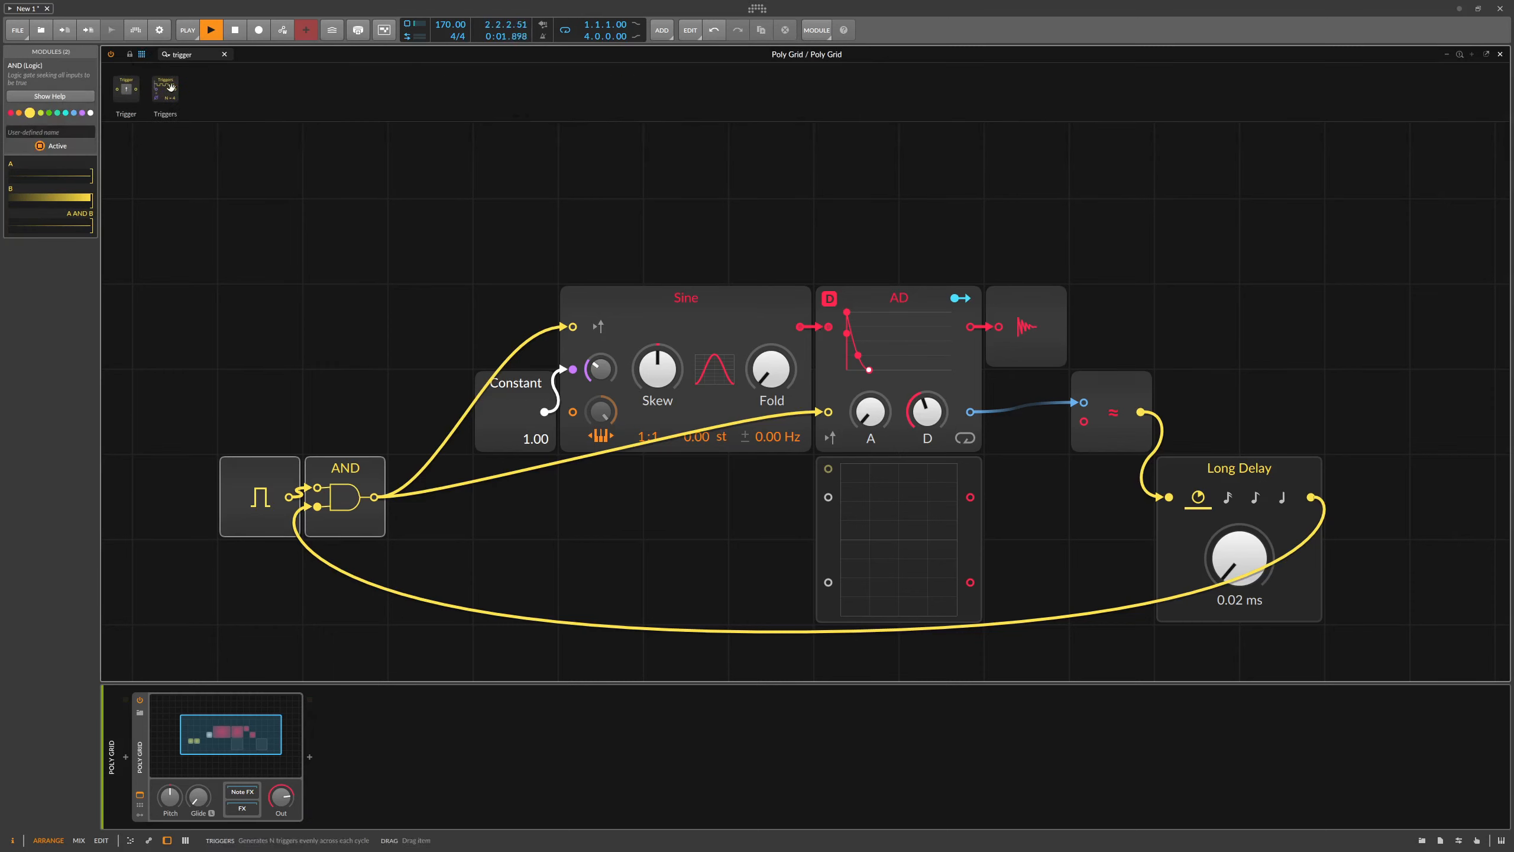
pyautogui.moveTo(165, 89); pyautogui.dragTo(259, 412)
pyautogui.moveTo(288, 496); pyautogui.dragTo(203, 495)
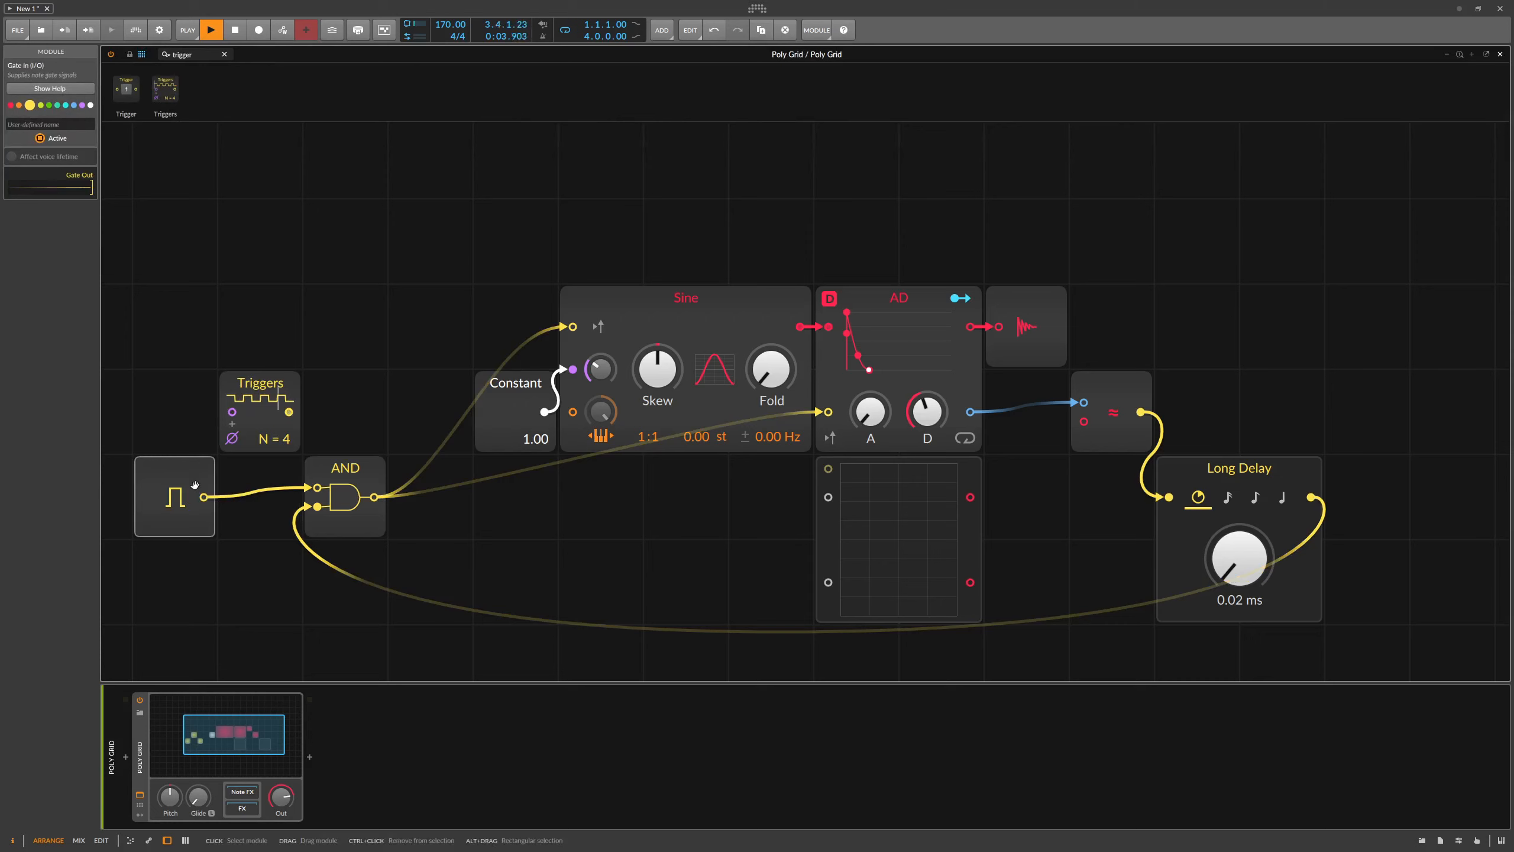
pyautogui.press('Delete')
pyautogui.moveTo(289, 411)
pyautogui.mouseDown()
pyautogui.moveTo(317, 487)
pyautogui.moveTo(288, 412)
pyautogui.mouseUp()
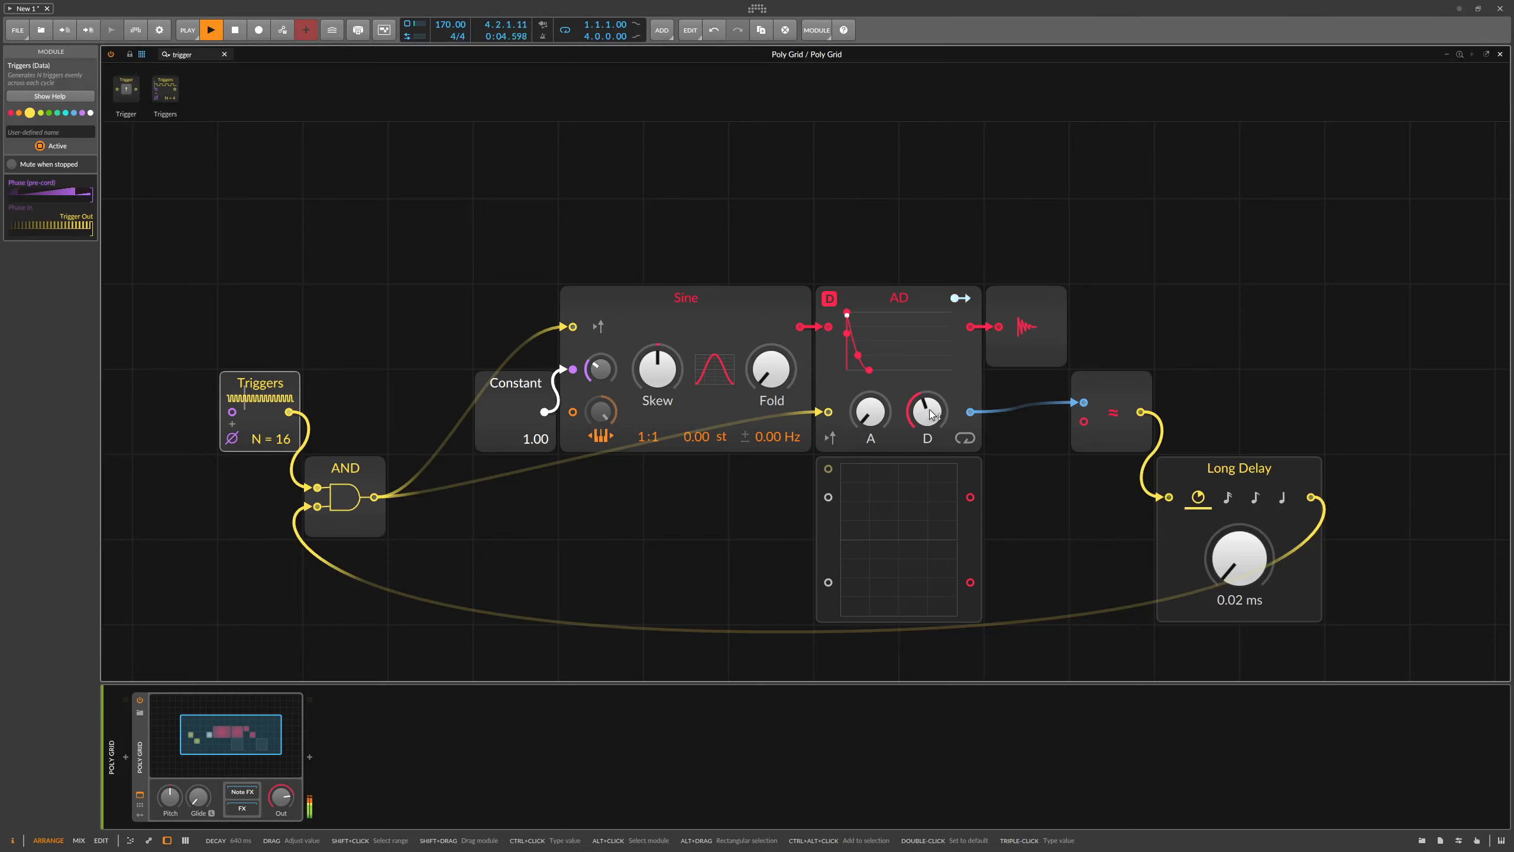
# Try shorter and longer AD decay times against the trigger pattern, and stop the transport playback.
pyautogui.moveTo(930, 415)
pyautogui.mouseDown()
pyautogui.moveTo(930, 514)
pyautogui.moveTo(930, 391)
pyautogui.moveTo(937, 422)
pyautogui.mouseUp()
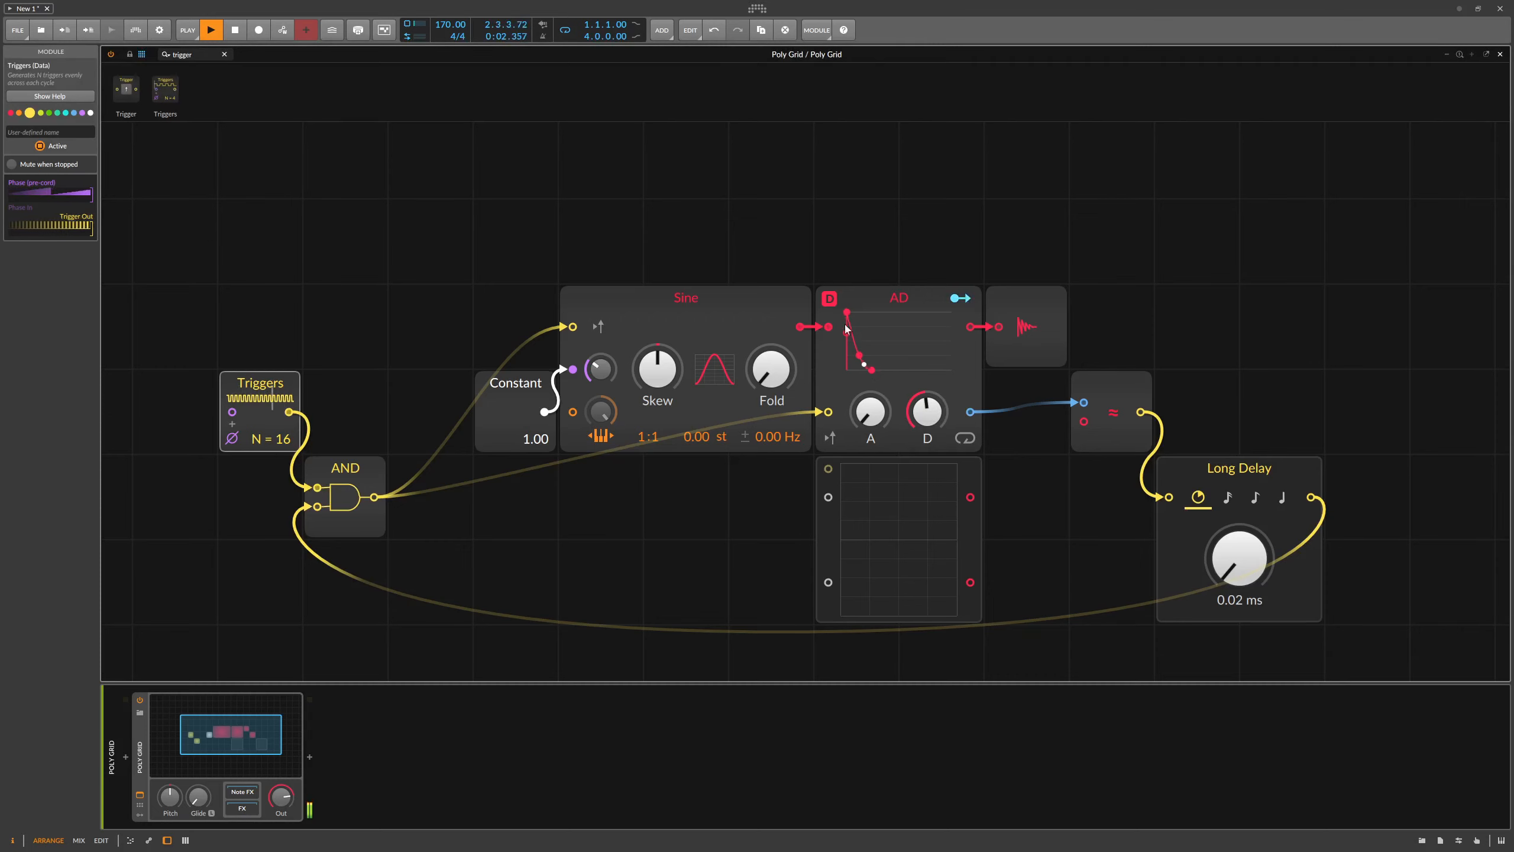
pyautogui.moveTo(927, 411); pyautogui.dragTo(927, 438)
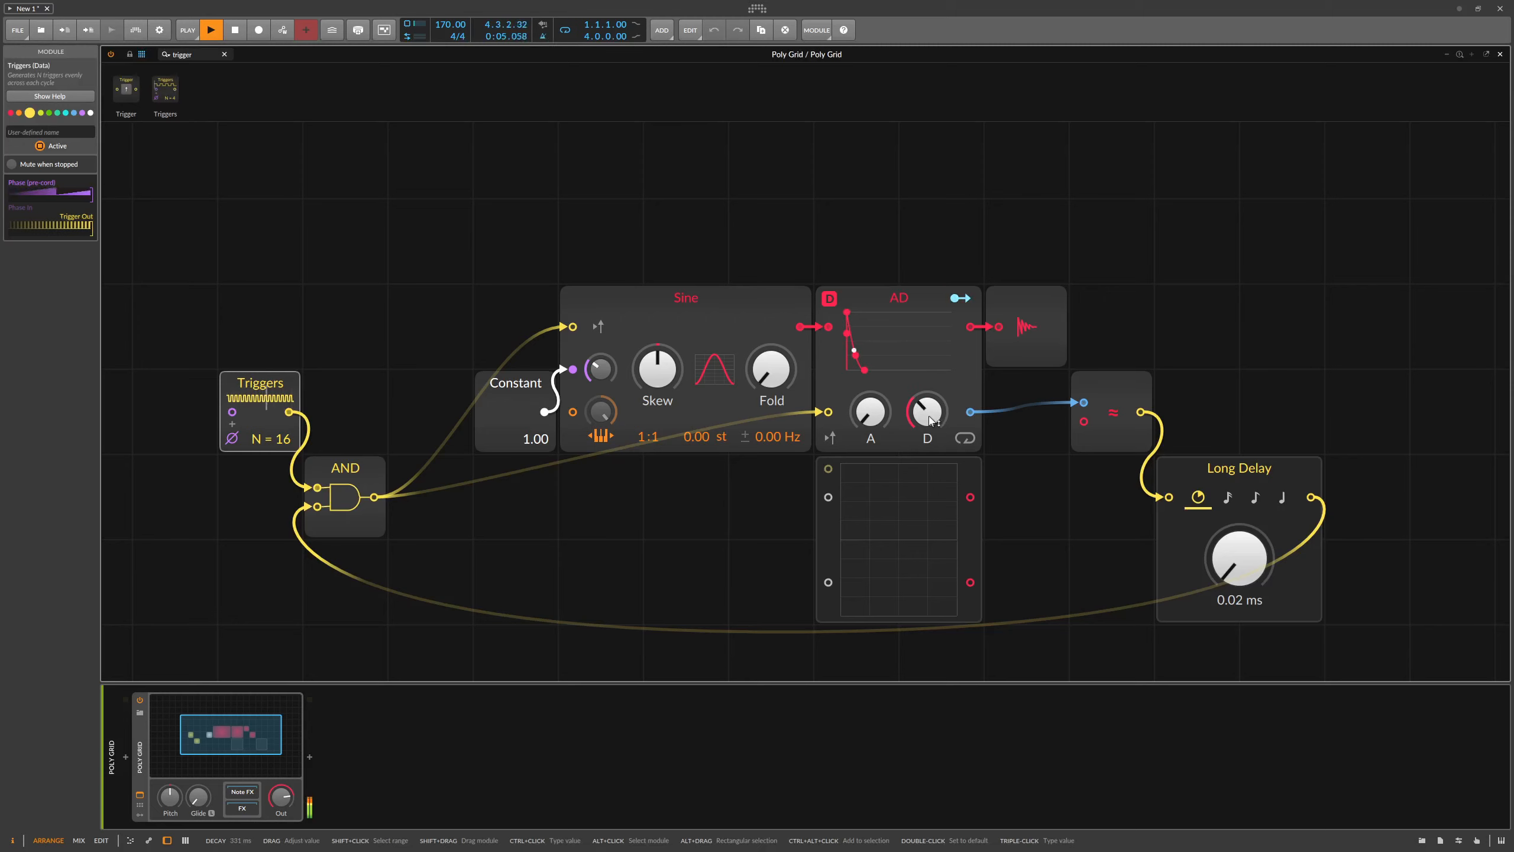
pyautogui.moveTo(930, 420); pyautogui.dragTo(931, 399)
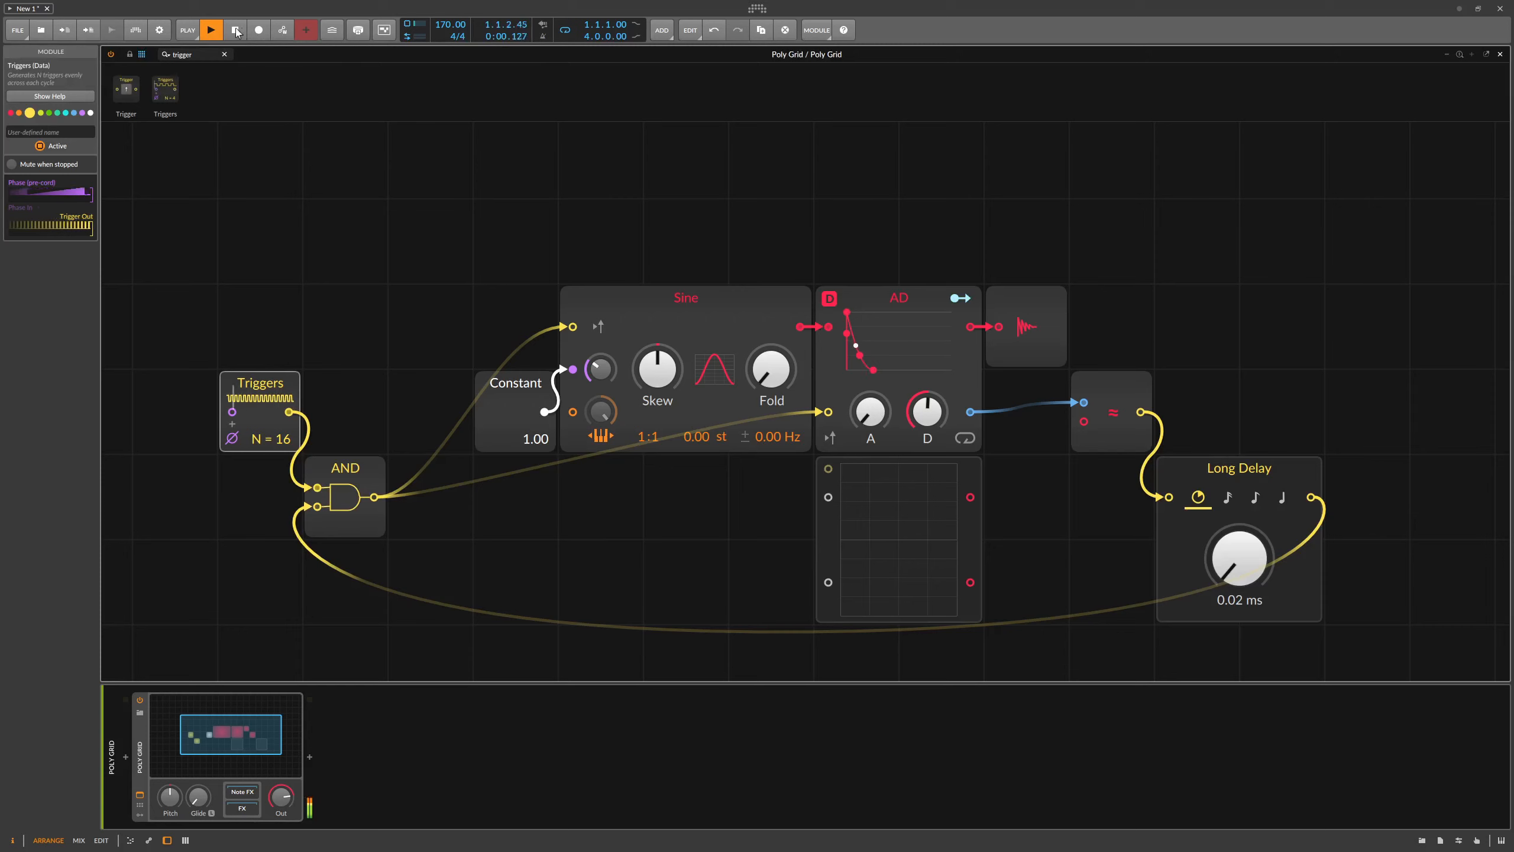
pyautogui.press('space')
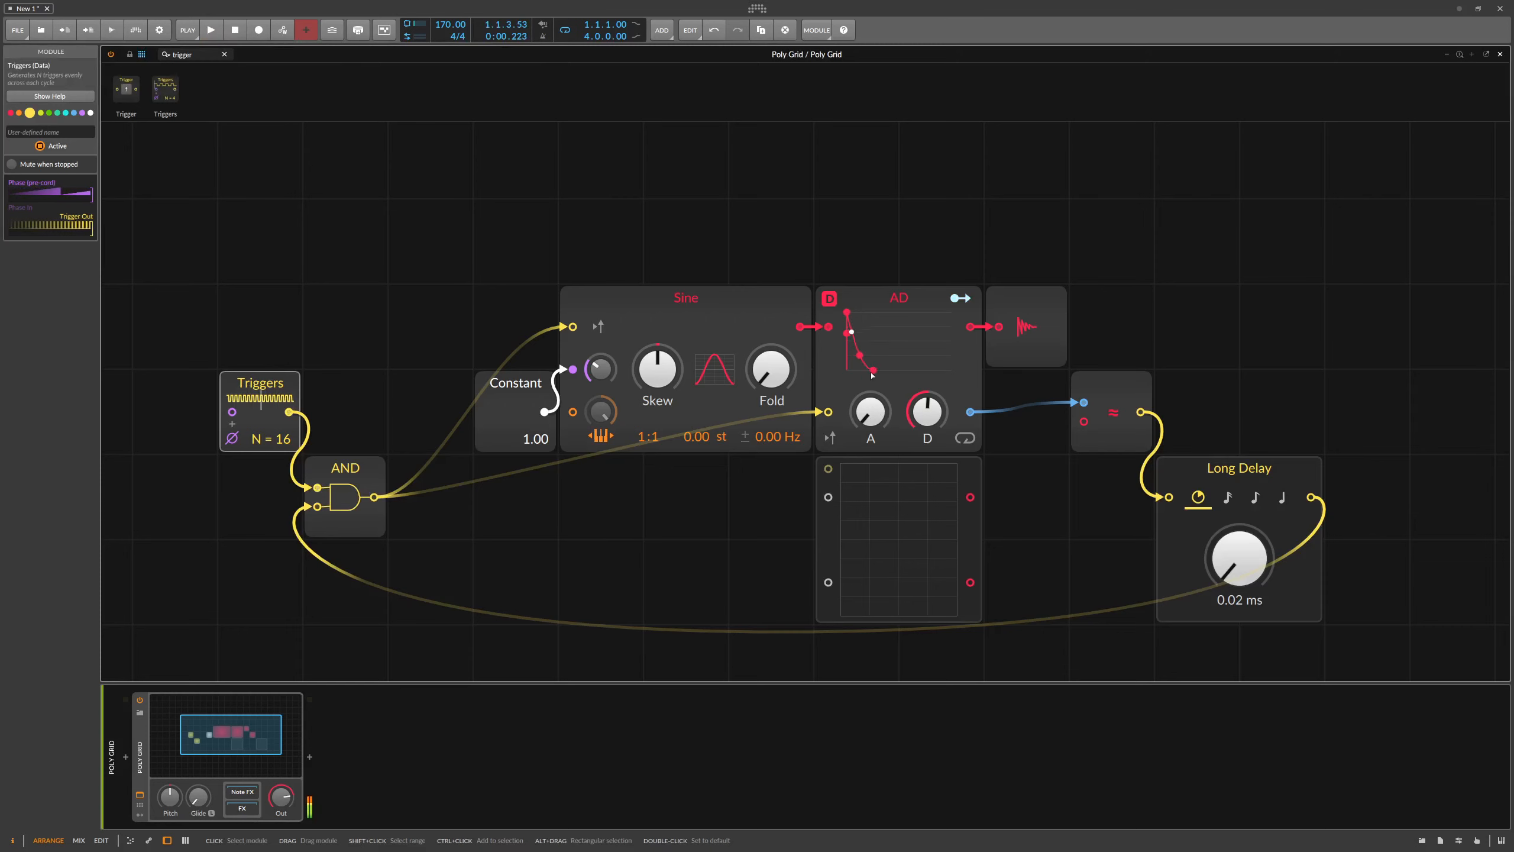
# Set the Long Delay to 5.19 ms and slightly raise the AD's attack and decay.
pyautogui.moveTo(1238, 558); pyautogui.dragTo(1228, 541)
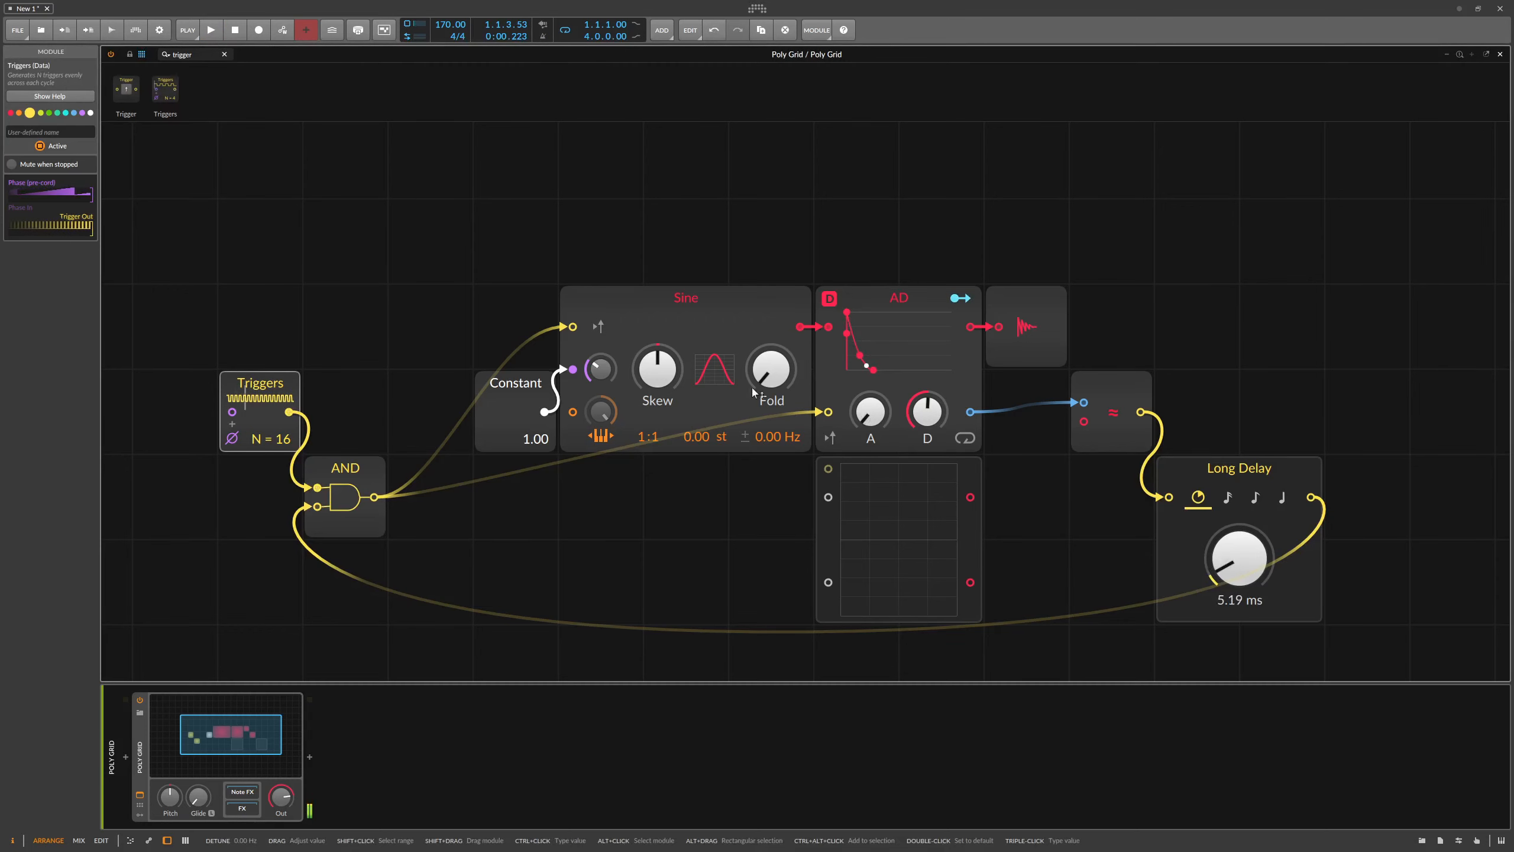
pyautogui.moveTo(868, 423); pyautogui.dragTo(867, 417)
pyautogui.moveTo(867, 418); pyautogui.dragTo(927, 408)
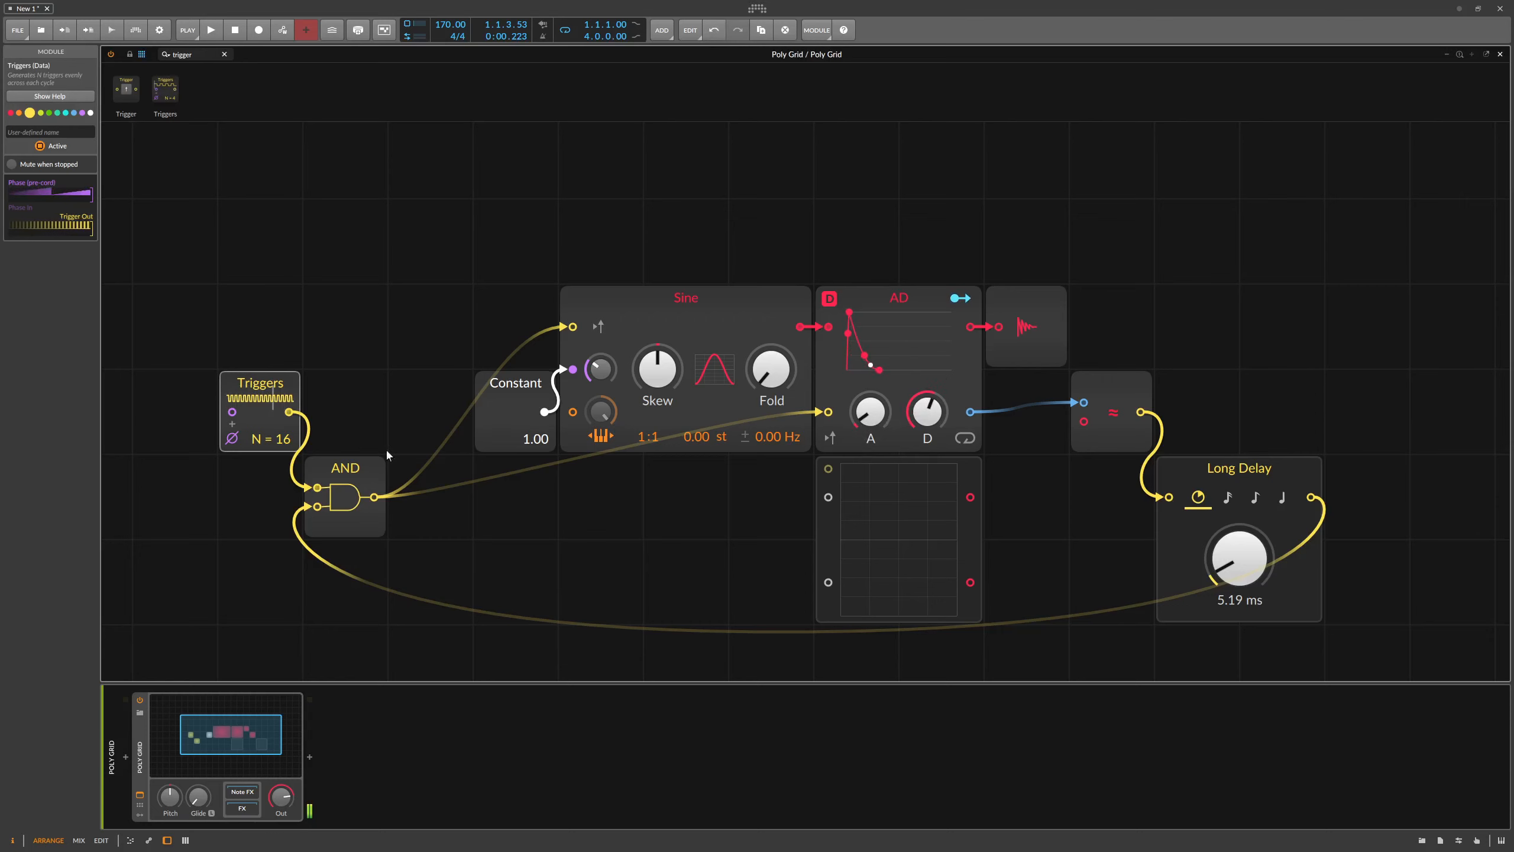
# Disconnect and delete the Triggers, AND, comparator, Long Delay and oscilloscope modules, keeping only Constant, Sine, AD and the output.
pyautogui.moveTo(317, 488); pyautogui.dragTo(278, 480)
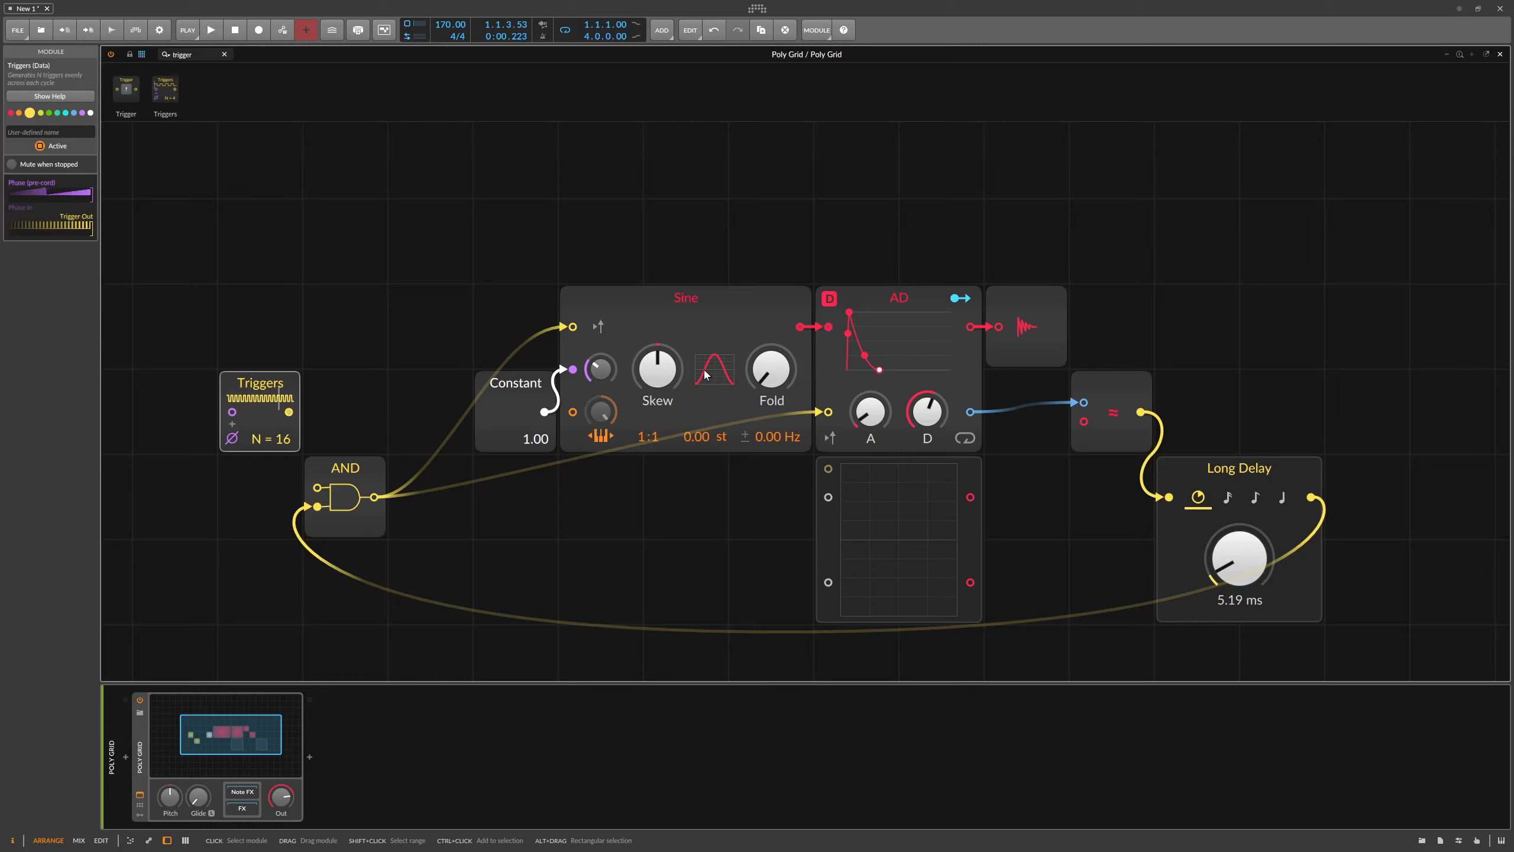
pyautogui.doubleClick(828, 413)
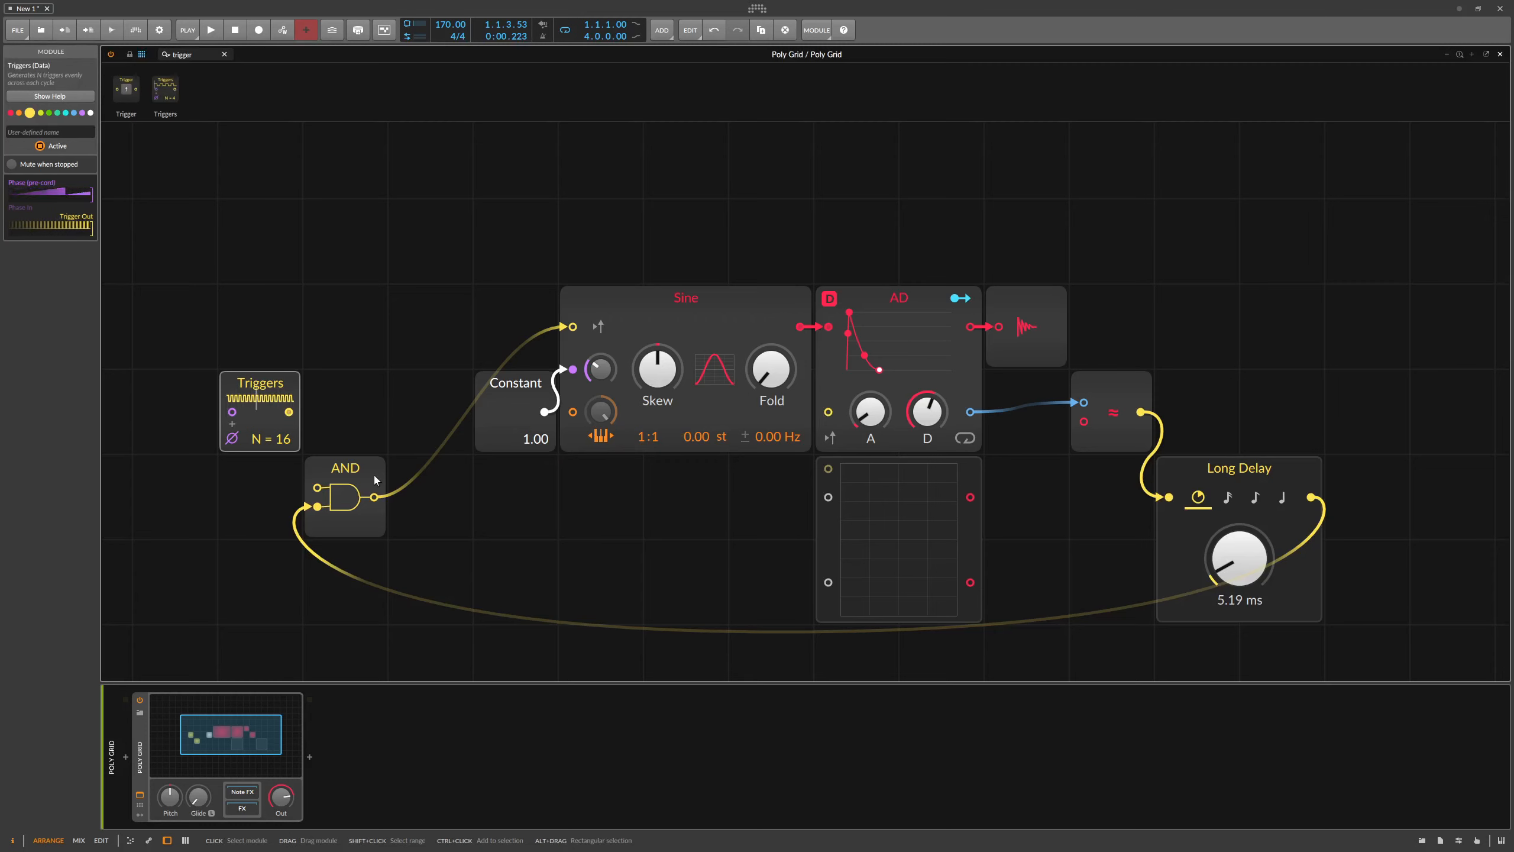
pyautogui.moveTo(256, 355); pyautogui.dragTo(381, 608)
pyautogui.press('Delete')
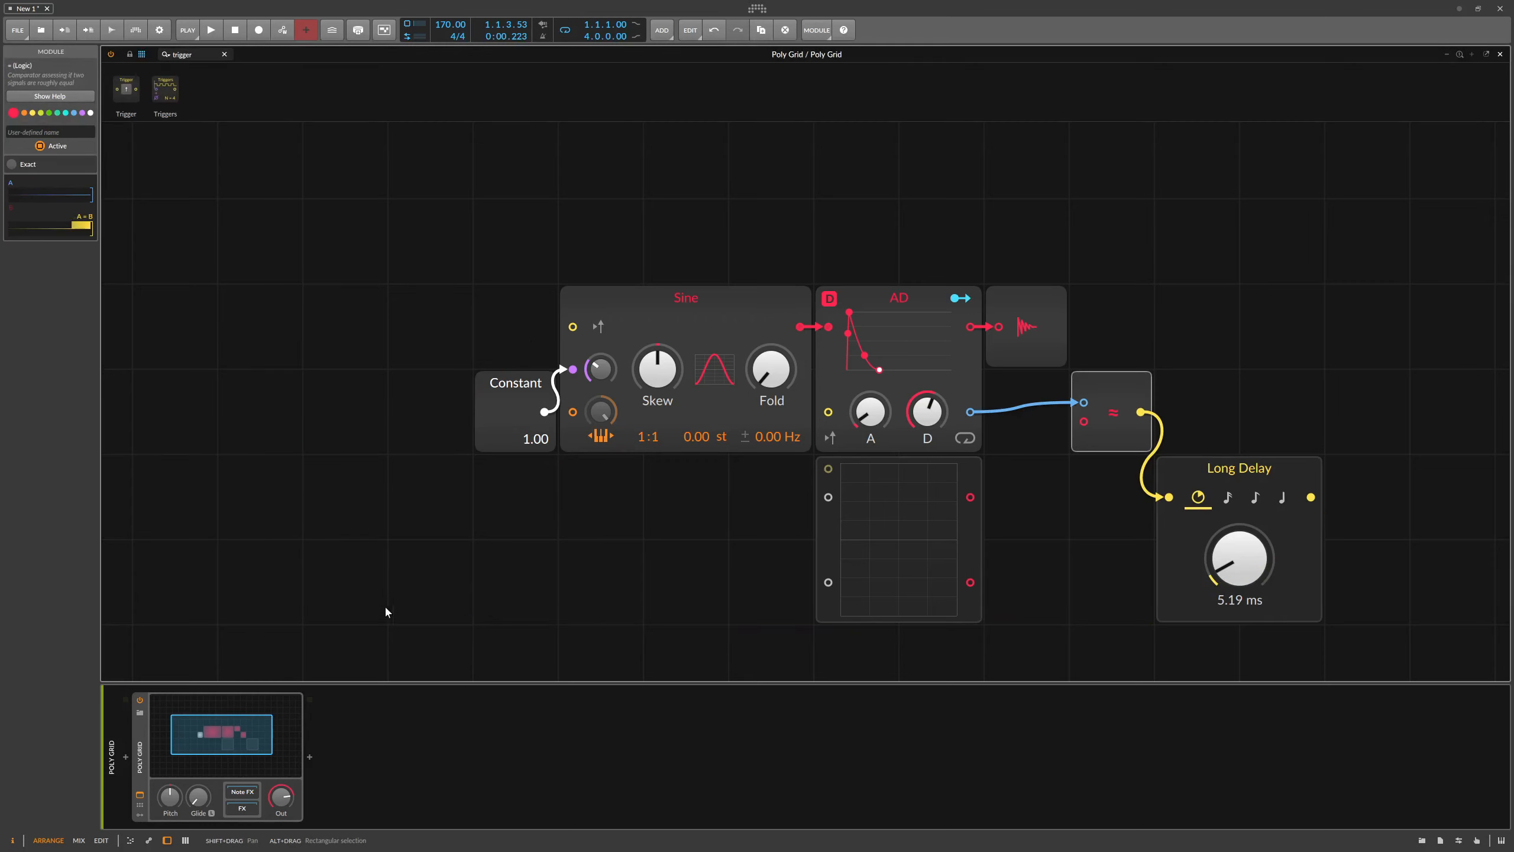
pyautogui.press('Delete')
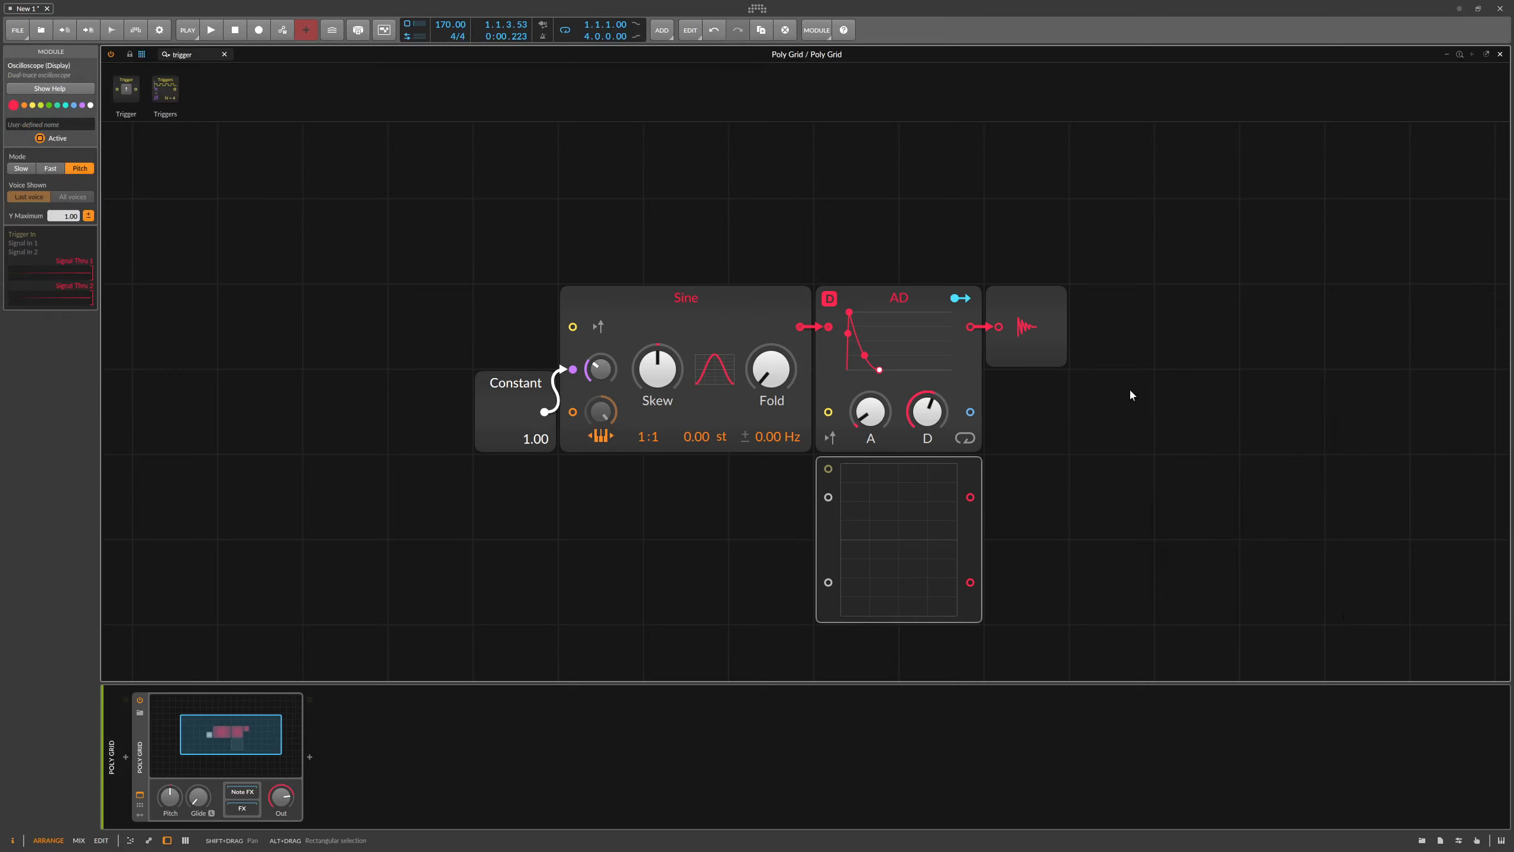
pyautogui.press('Delete')
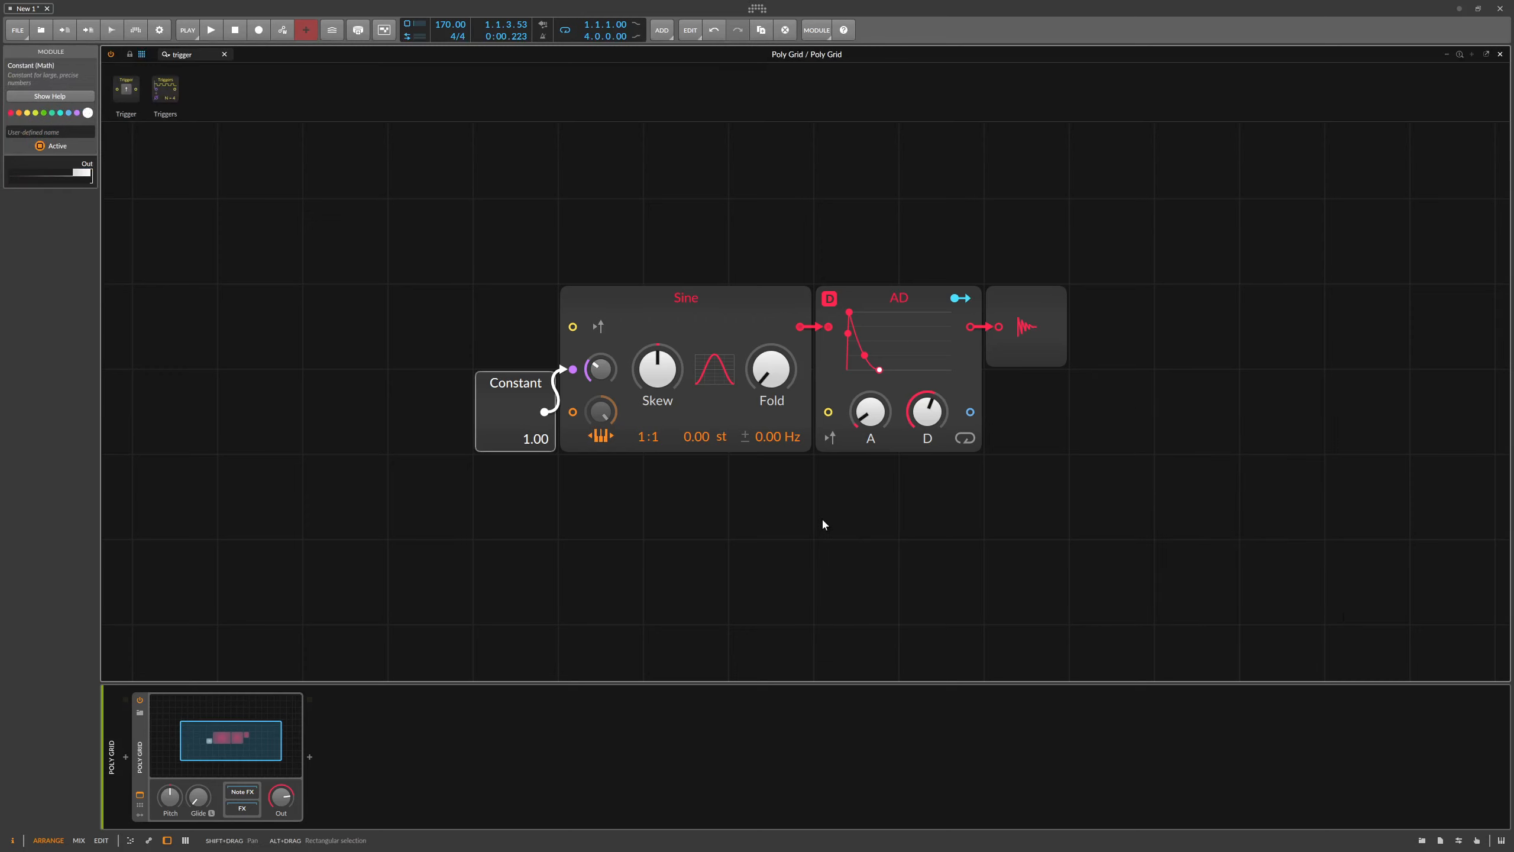
# Wire a new Triggers module with N = 12 to the AD and Sine retrigger inputs, and adjust the AD to minimum attack and longer decay.
pyautogui.moveTo(166, 90); pyautogui.dragTo(828, 412)
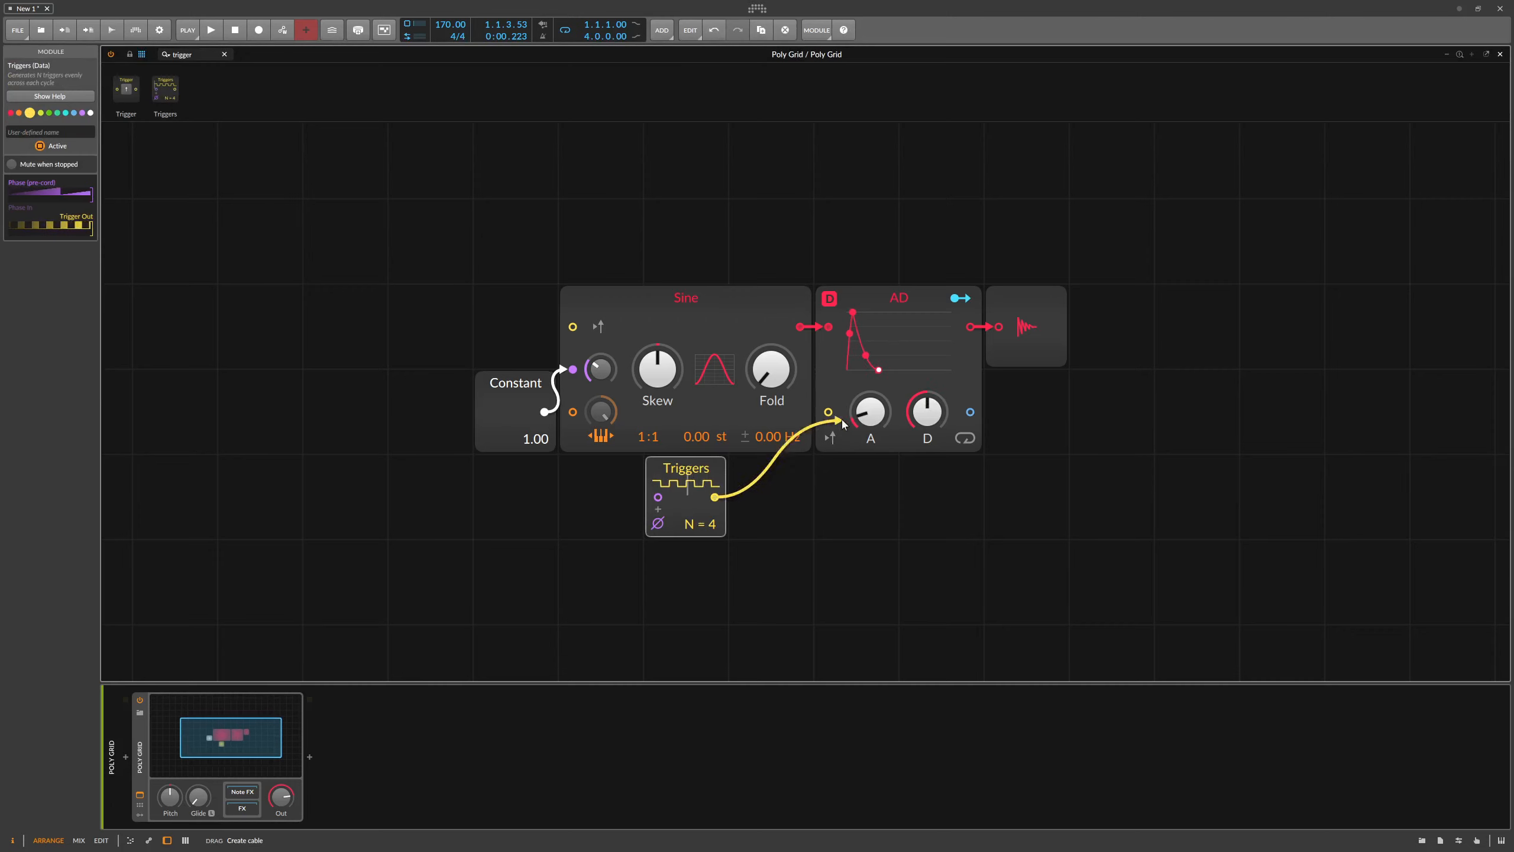
pyautogui.moveTo(716, 524); pyautogui.dragTo(572, 327)
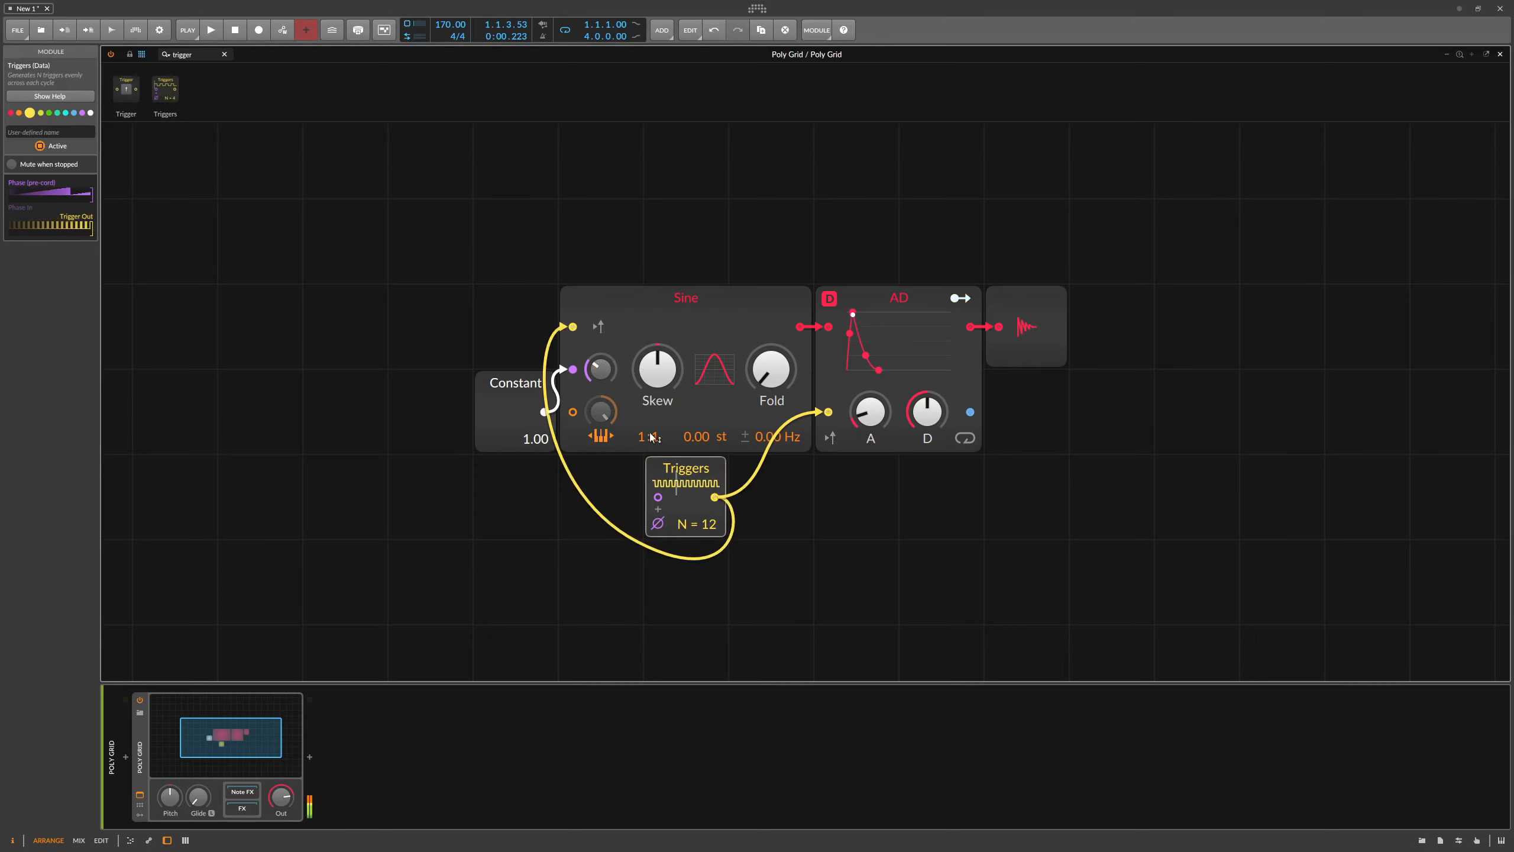
pyautogui.moveTo(870, 412); pyautogui.dragTo(924, 400)
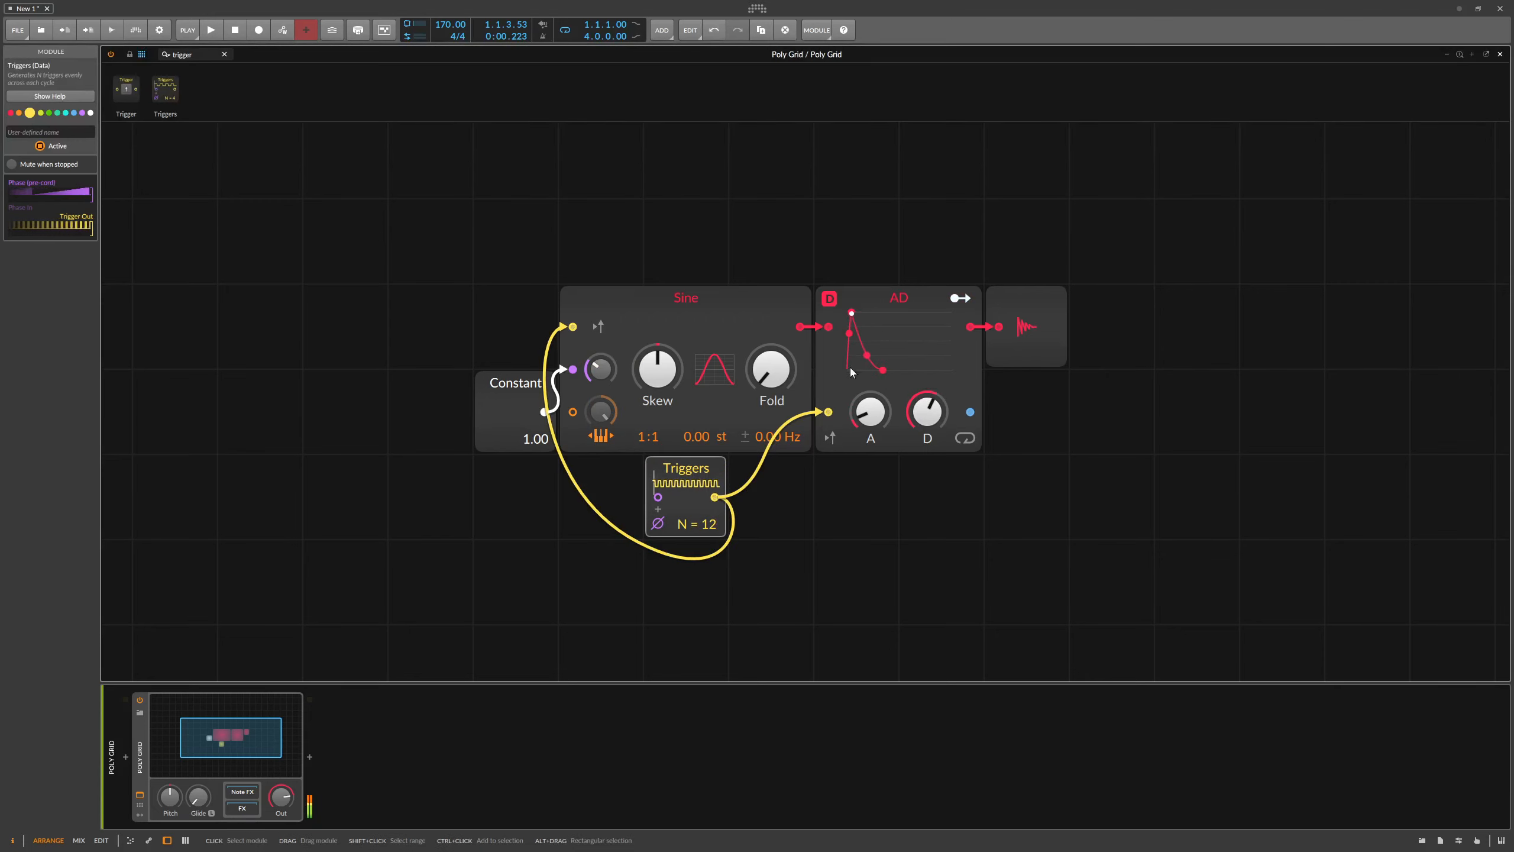
pyautogui.moveTo(870, 411); pyautogui.dragTo(870, 429)
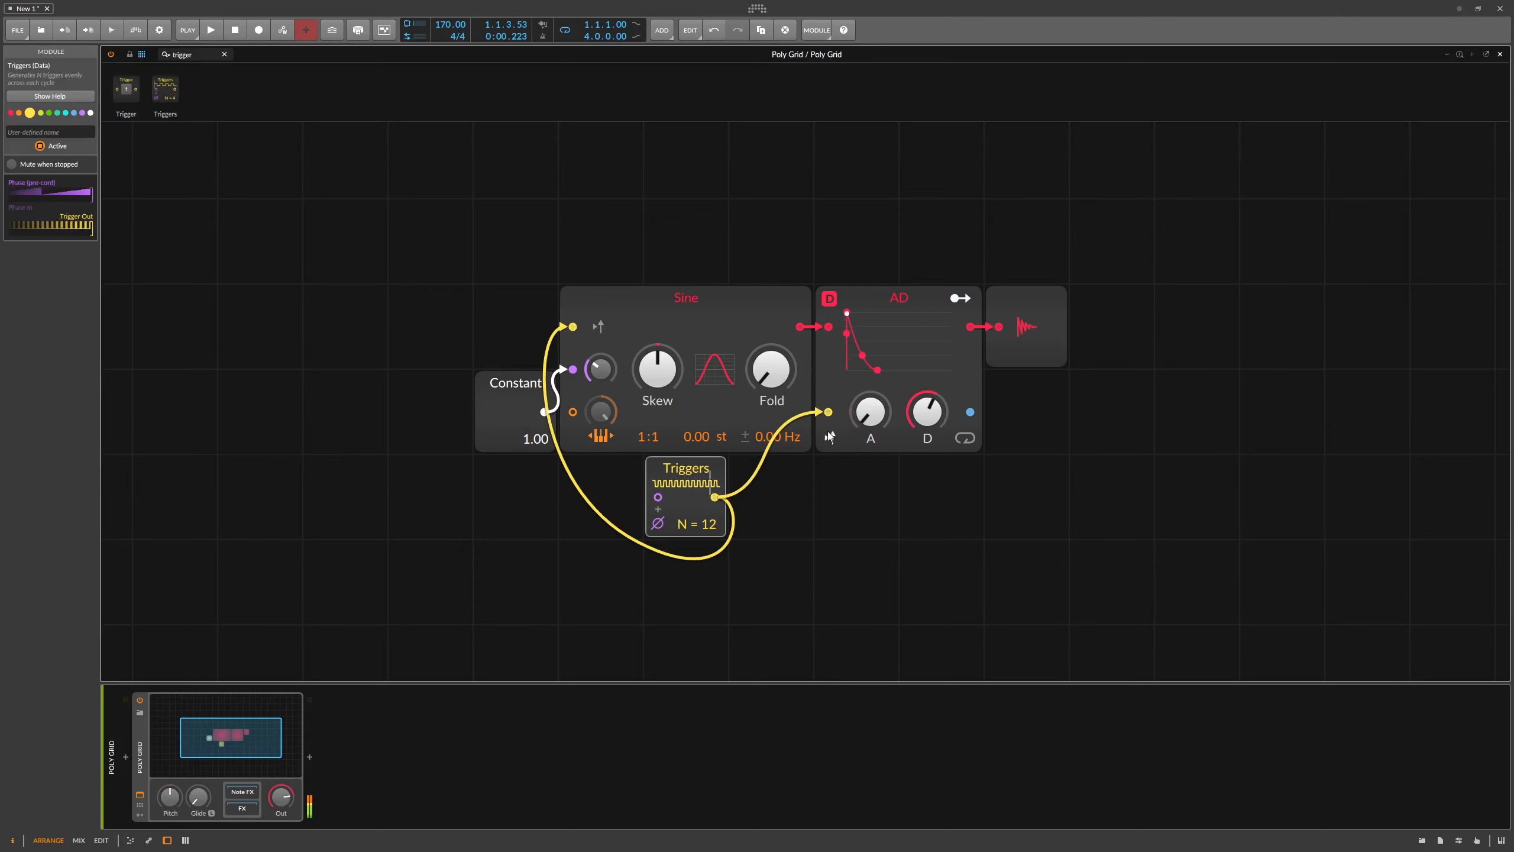
# Disconnect the AD's trigger input and delete the Triggers module below the Sine.
pyautogui.doubleClick(828, 412)
pyautogui.click(740, 484)
pyautogui.click(660, 478)
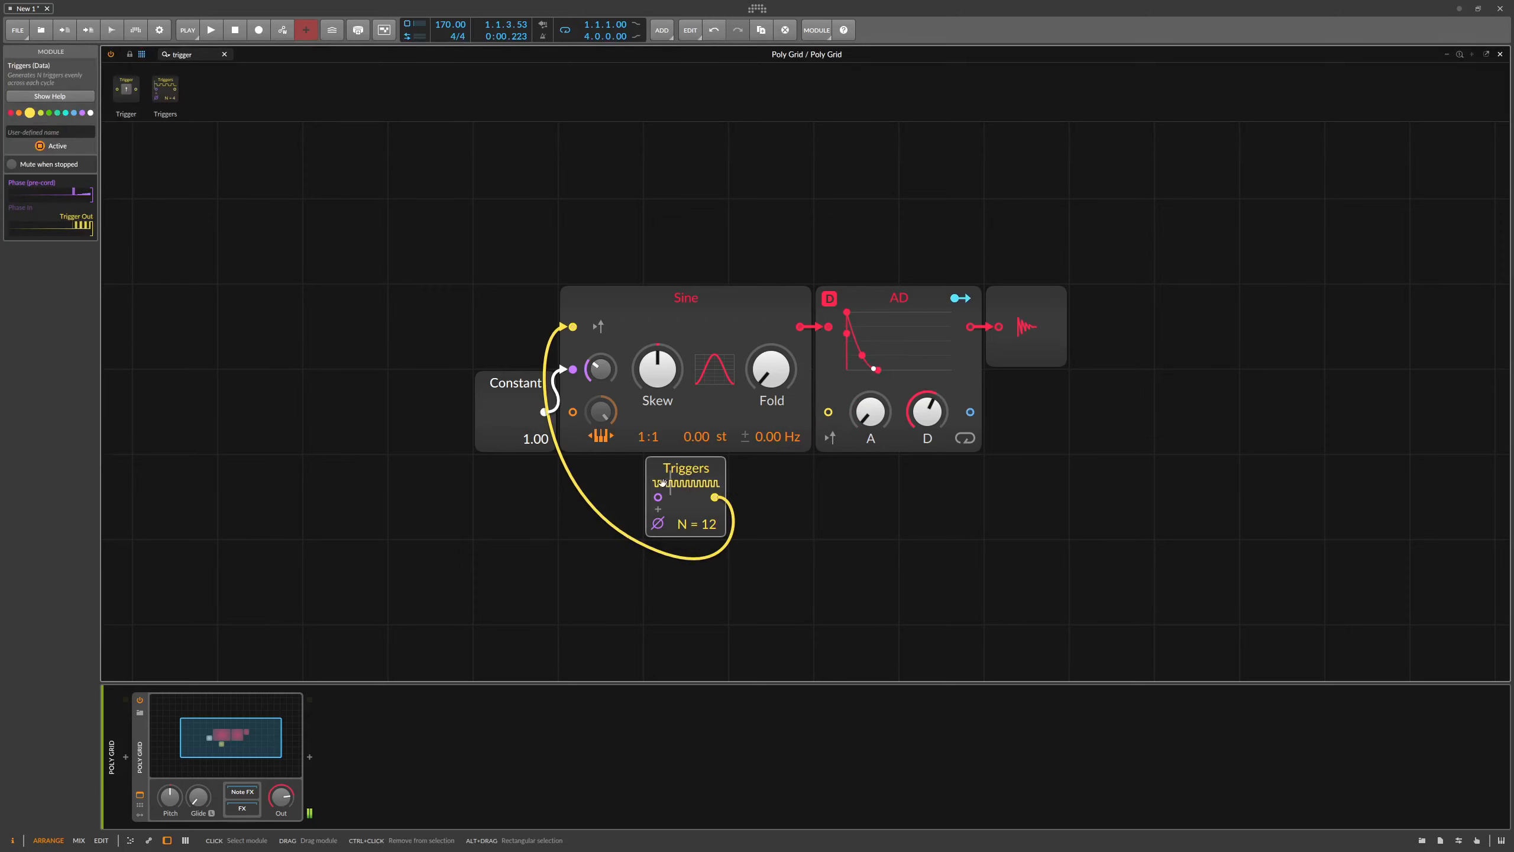
pyautogui.press('Delete')
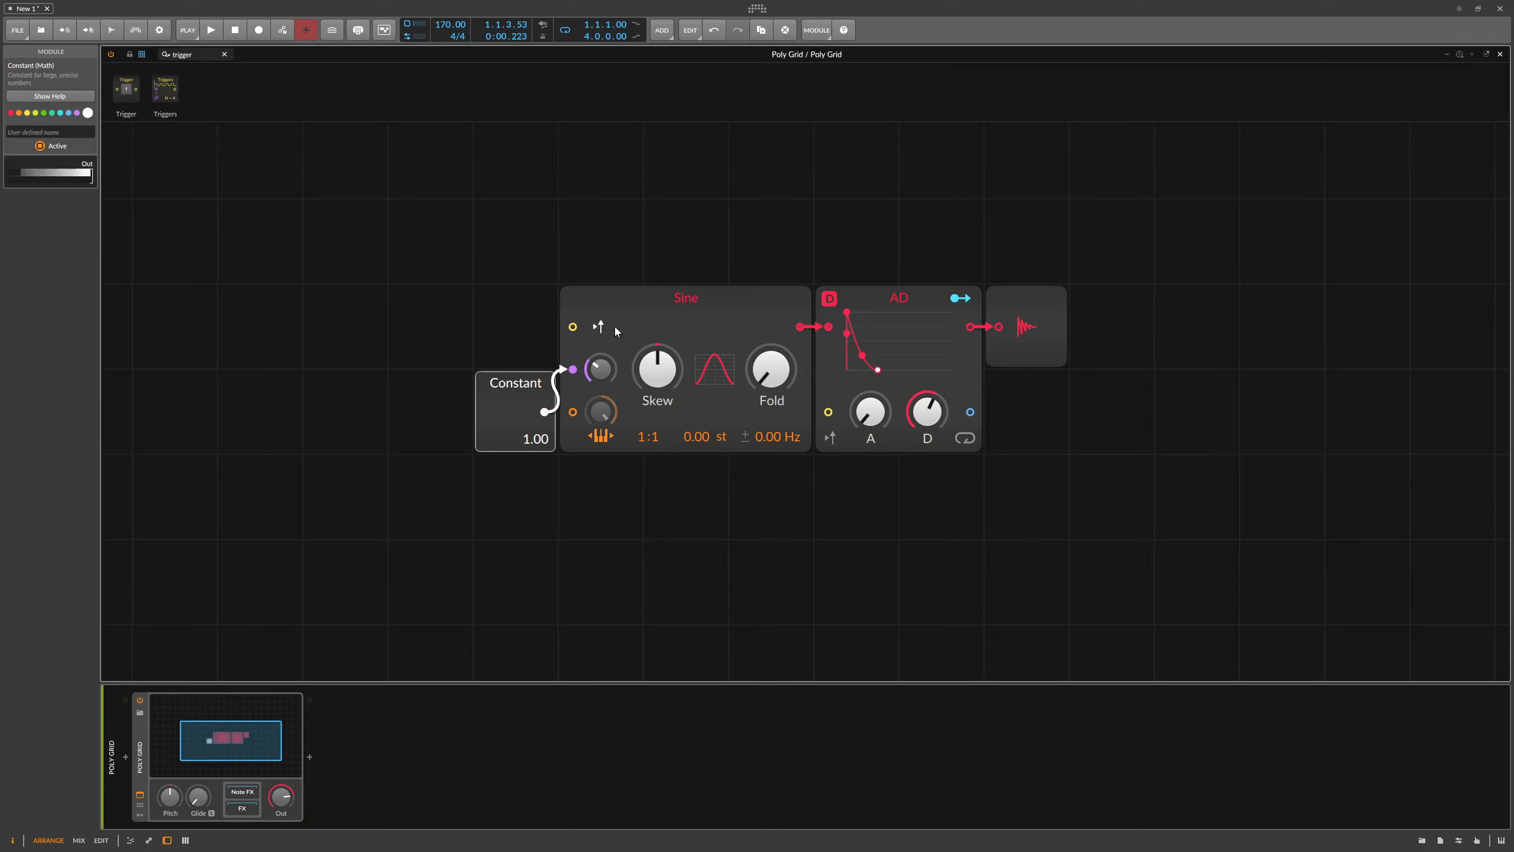